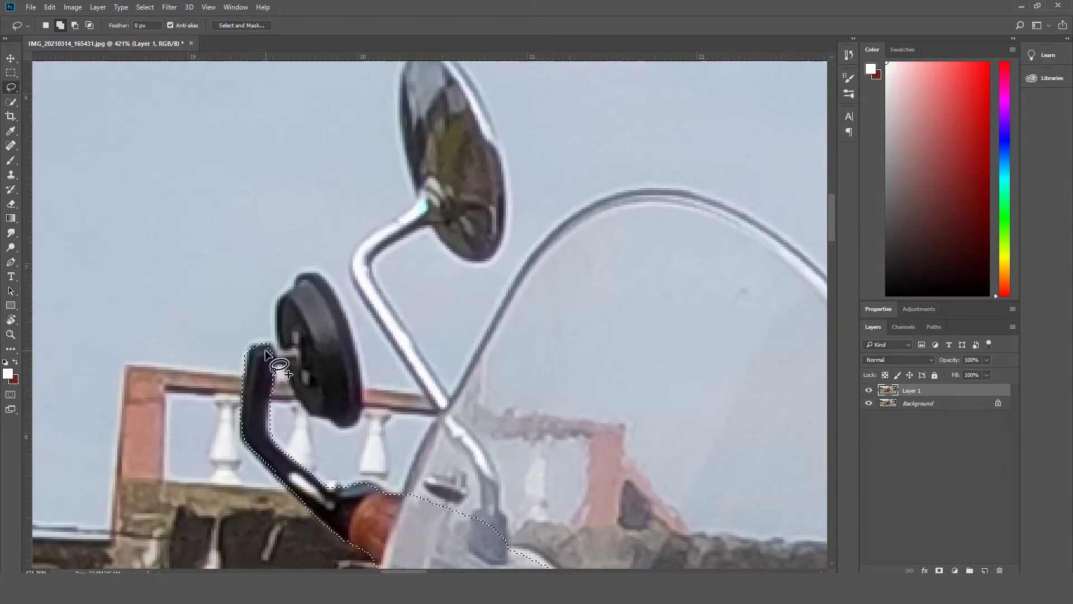
# Add the scooter's mirrors, handlebar, windshield and the rider's hand to the lasso selection by tracing their outlines.
pyautogui.moveTo(387, 121)
pyautogui.mouseDown()
pyautogui.moveTo(282, 306)
pyautogui.moveTo(352, 215)
pyautogui.moveTo(546, 461)
pyautogui.moveTo(587, 415)
pyautogui.moveTo(578, 313)
pyautogui.moveTo(553, 395)
pyautogui.moveTo(709, 383)
pyautogui.moveTo(601, 295)
pyautogui.moveTo(528, 430)
pyautogui.moveTo(564, 503)
pyautogui.moveTo(487, 223)
pyautogui.moveTo(656, 350)
pyautogui.moveTo(475, 352)
pyautogui.moveTo(480, 440)
pyautogui.mouseUp()
pyautogui.moveTo(558, 484); pyautogui.dragTo(536, 460)
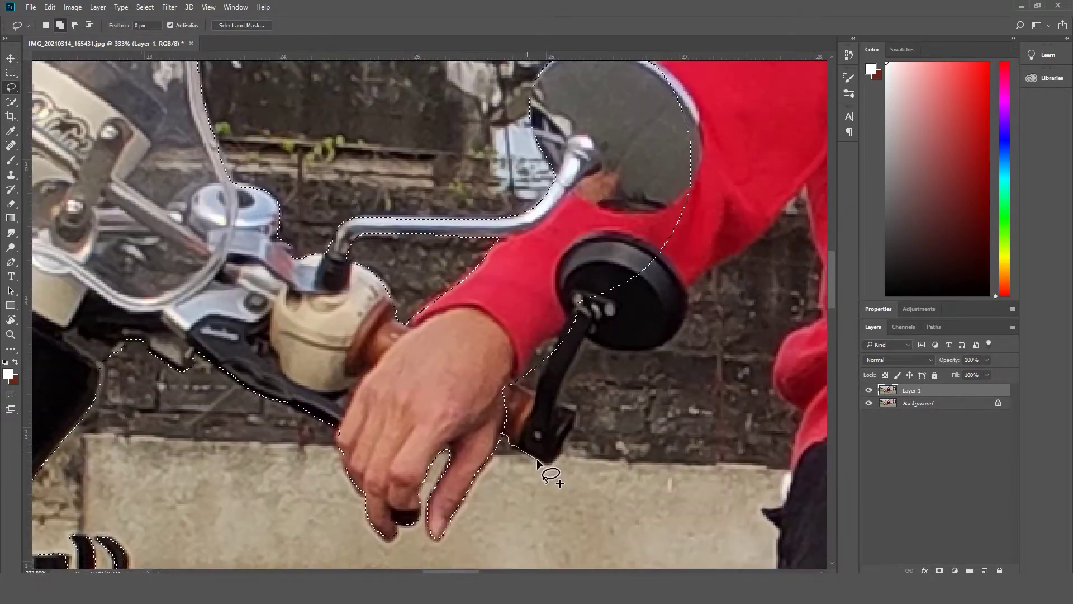
pyautogui.moveTo(555, 339)
pyautogui.mouseDown()
pyautogui.moveTo(528, 360)
pyautogui.moveTo(452, 283)
pyautogui.moveTo(324, 290)
pyautogui.moveTo(403, 476)
pyautogui.moveTo(342, 223)
pyautogui.moveTo(587, 240)
pyautogui.moveTo(671, 214)
pyautogui.mouseUp()
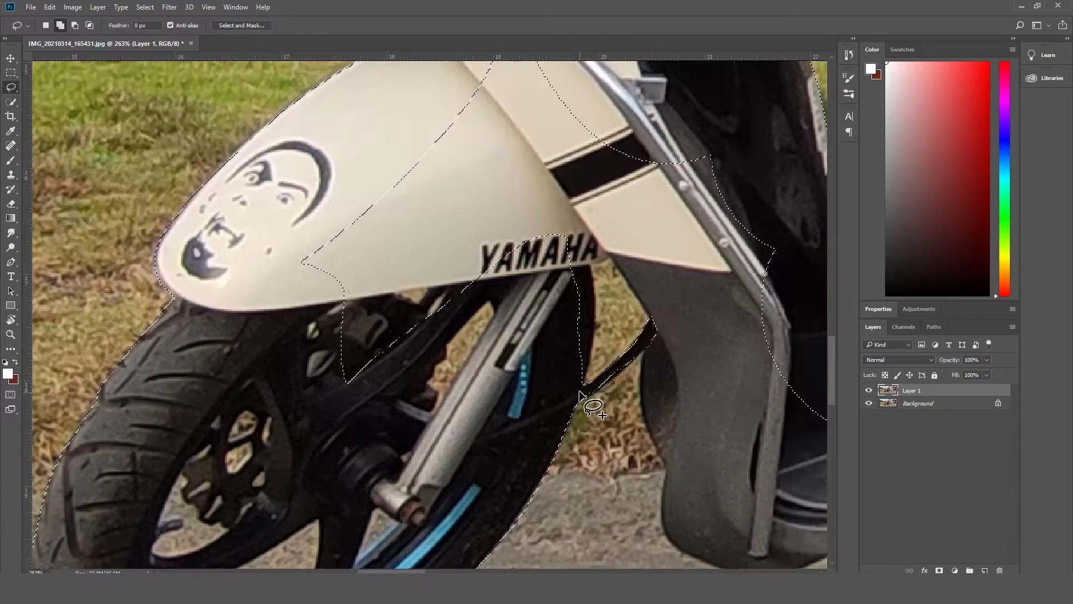
# Trace the front tyre into the selection and subtract the background gaps between the front wheel's spokes.
pyautogui.scroll(-5, 539, 306)
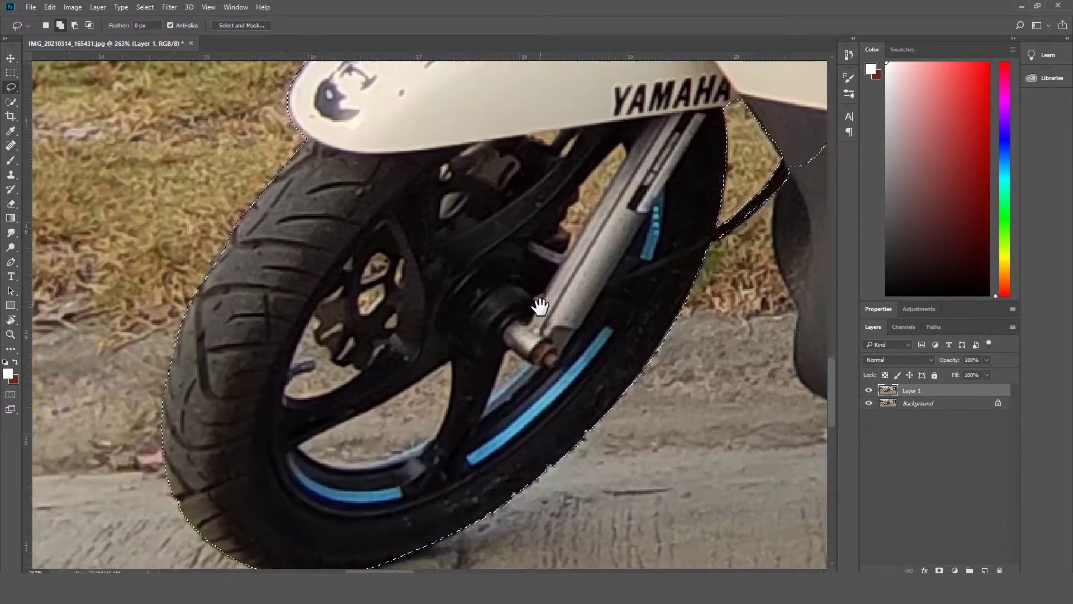
pyautogui.scroll(3, 324, 365)
pyautogui.scroll(5, 503, 384)
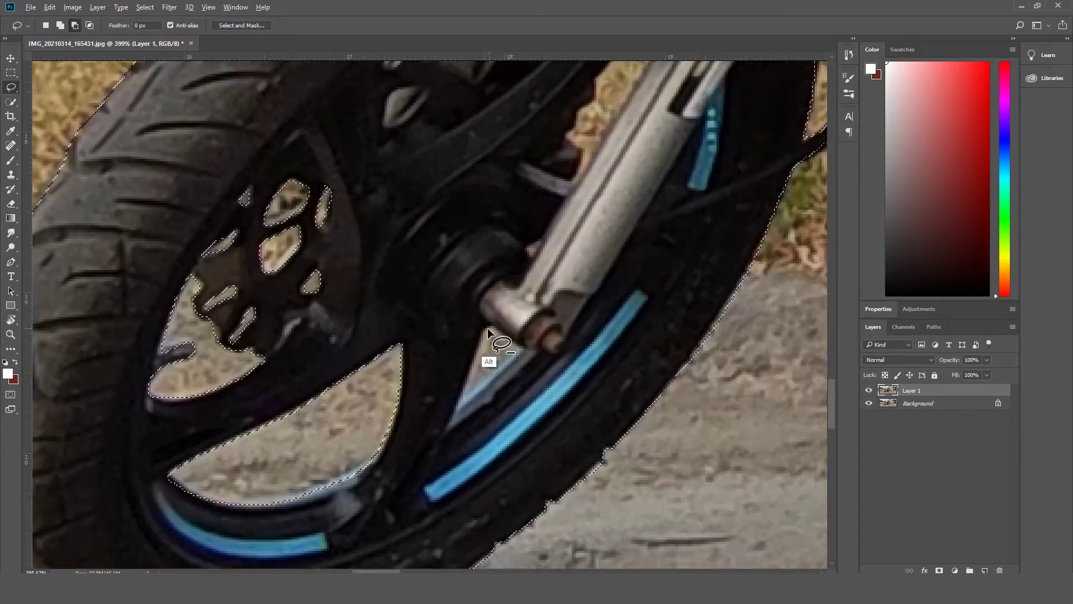
pyautogui.moveTo(491, 347); pyautogui.dragTo(458, 355)
# Add the footboard and its underside to the selection and subtract the road gap beside the kickstand.
pyautogui.hscroll(15, 342, 239)
pyautogui.scroll(-5, 342, 239)
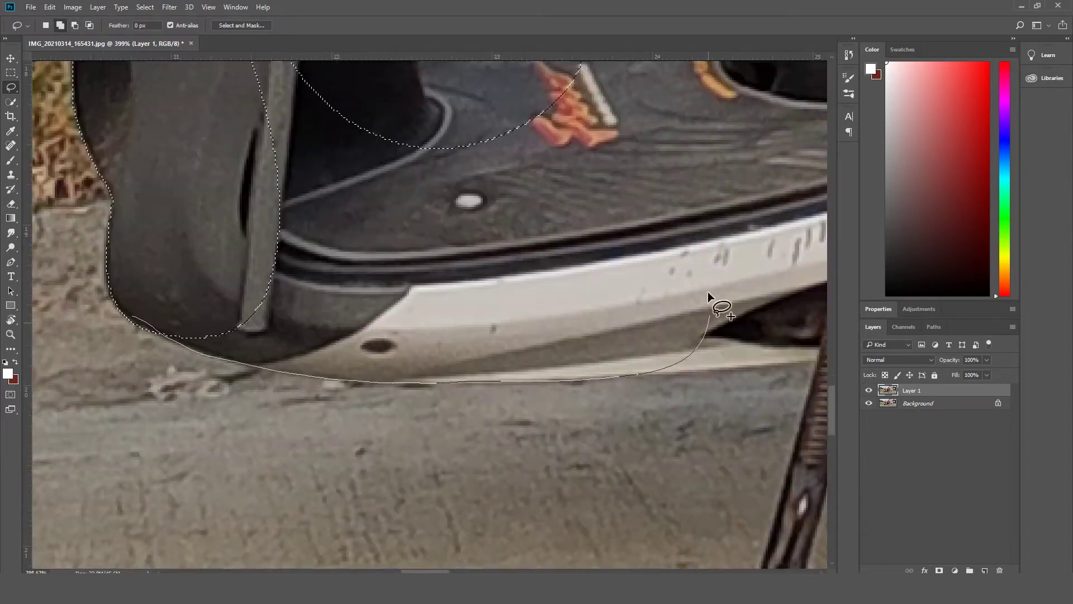
pyautogui.moveTo(276, 274); pyautogui.dragTo(438, 374)
pyautogui.moveTo(291, 219); pyautogui.dragTo(299, 212)
pyautogui.scroll(10, 505, 370)
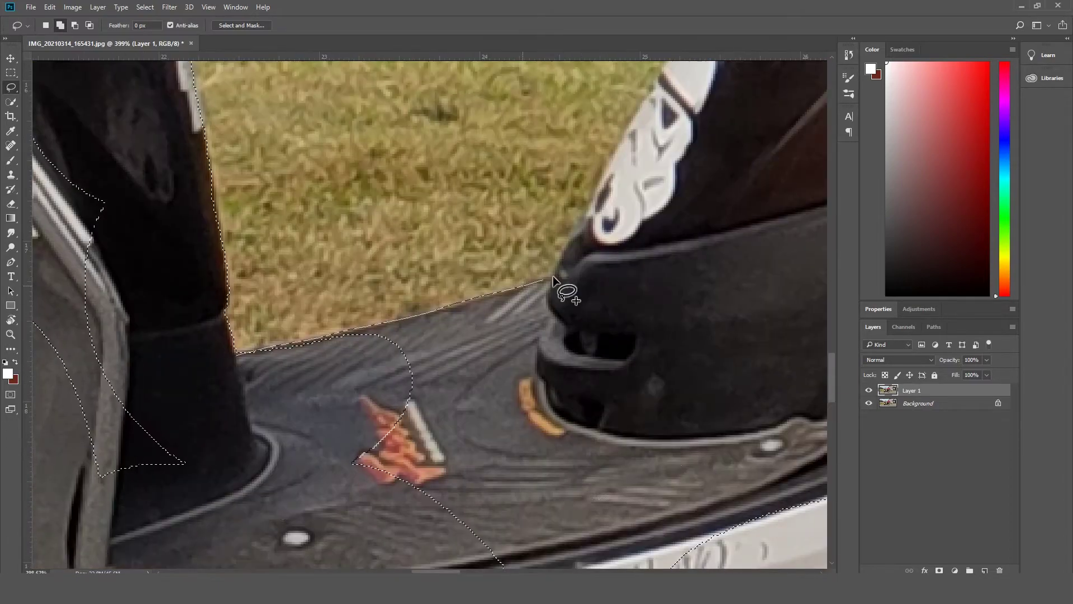
pyautogui.moveTo(324, 520)
pyautogui.mouseDown()
pyautogui.moveTo(494, 178)
pyautogui.moveTo(391, 292)
pyautogui.moveTo(683, 383)
pyautogui.moveTo(558, 333)
pyautogui.moveTo(576, 480)
pyautogui.mouseUp()
pyautogui.scroll(3, 576, 479)
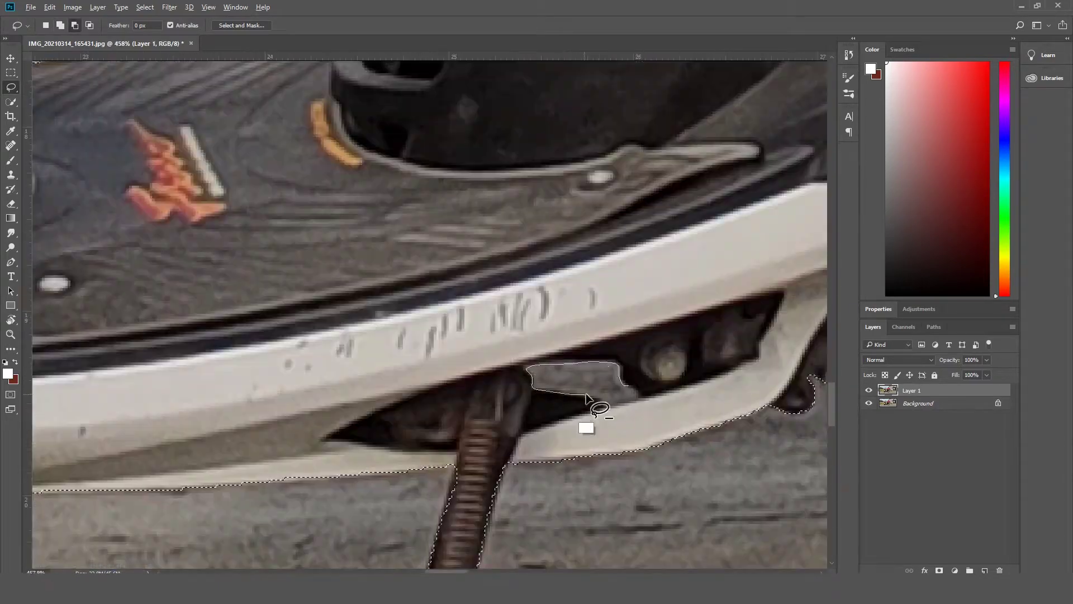
pyautogui.scroll(-10, 589, 419)
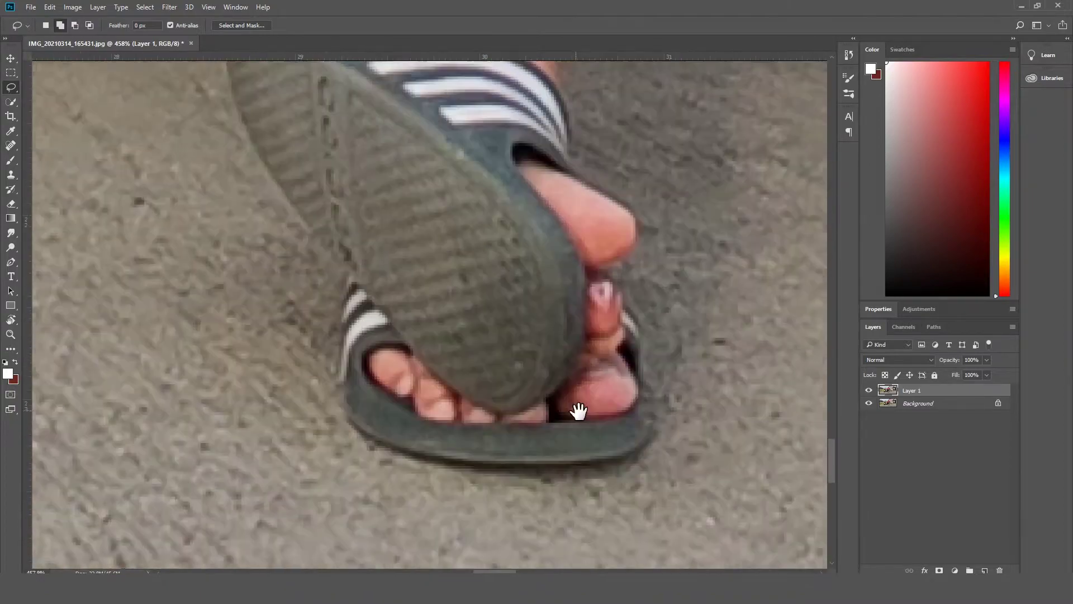
# Extend the selection around the slippers and rear tyre, and exclude the grass gap inside the rear wheel.
pyautogui.moveTo(578, 411)
pyautogui.mouseDown()
pyautogui.moveTo(568, 227)
pyautogui.moveTo(537, 422)
pyautogui.moveTo(545, 477)
pyautogui.moveTo(607, 277)
pyautogui.moveTo(713, 344)
pyautogui.moveTo(505, 483)
pyautogui.moveTo(688, 307)
pyautogui.mouseUp()
pyautogui.scroll(-6, 689, 306)
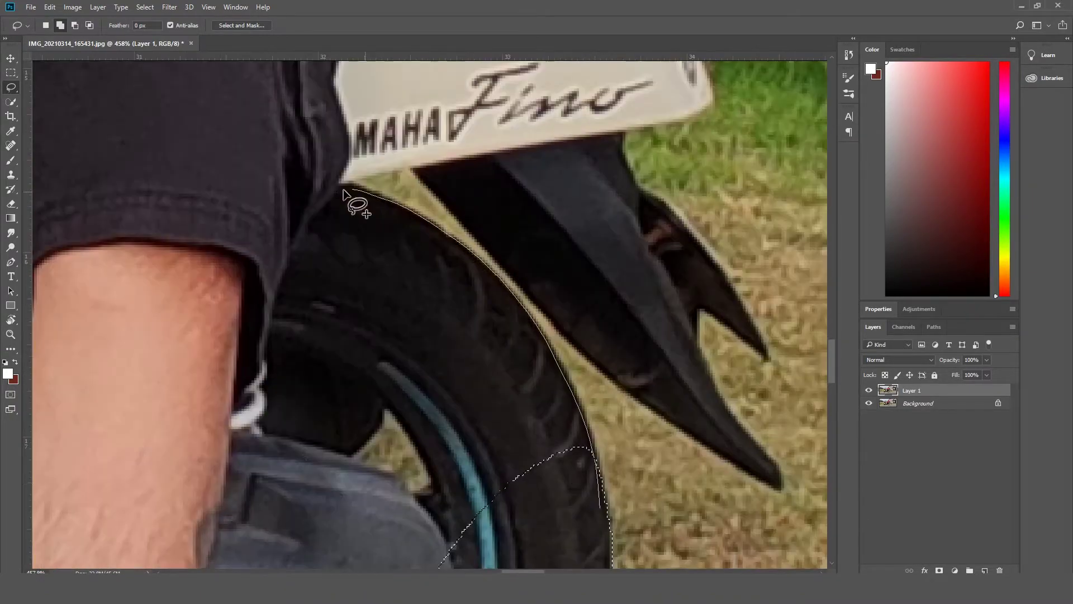
pyautogui.scroll(6, 476, 419)
pyautogui.moveTo(726, 226); pyautogui.dragTo(556, 274)
pyautogui.scroll(4, 556, 274)
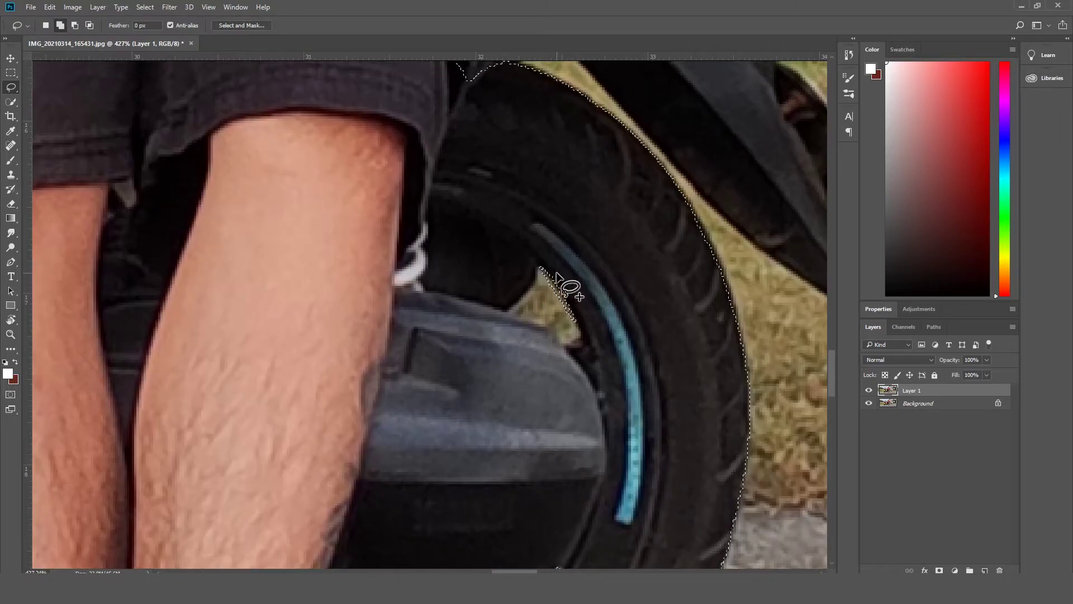
pyautogui.moveTo(516, 304); pyautogui.dragTo(506, 311)
# Add the rear mudguard and the lower edge of the white Fino side panel to the selection.
pyautogui.scroll(4, 506, 311)
pyautogui.hscroll(5, 505, 311)
pyautogui.moveTo(246, 246); pyautogui.dragTo(431, 375)
pyautogui.moveTo(595, 385); pyautogui.dragTo(224, 265)
pyautogui.scroll(4, 466, 434)
pyautogui.hscroll(2, 466, 433)
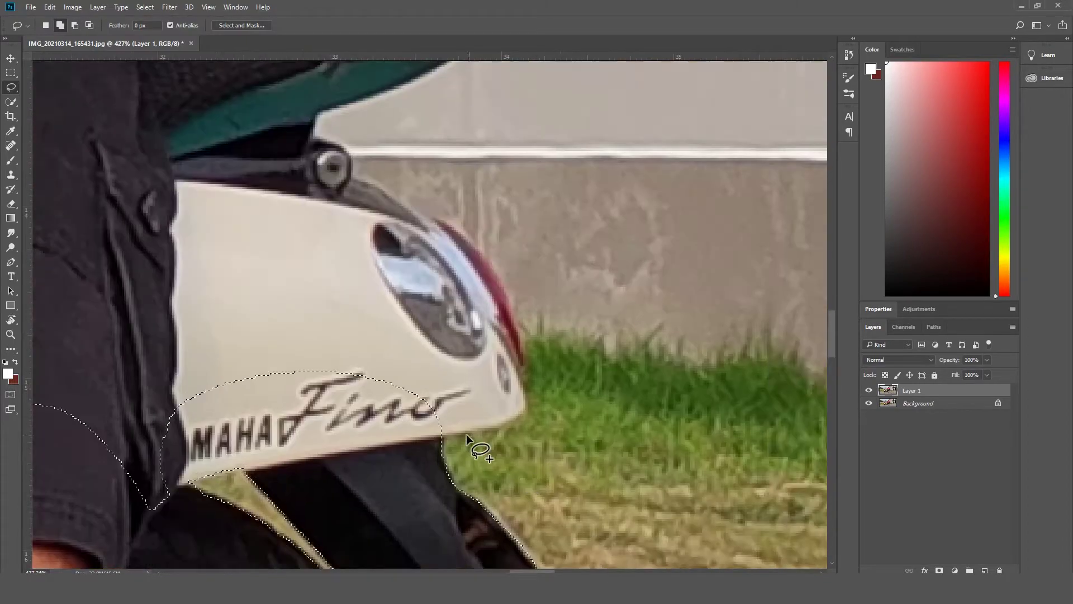
# Extend the lasso selection around the tail light, rear rack and black top box.
pyautogui.scroll(5, 354, 173)
pyautogui.hscroll(-2, 353, 172)
pyautogui.scroll(4, 663, 239)
pyautogui.hscroll(2, 366, 472)
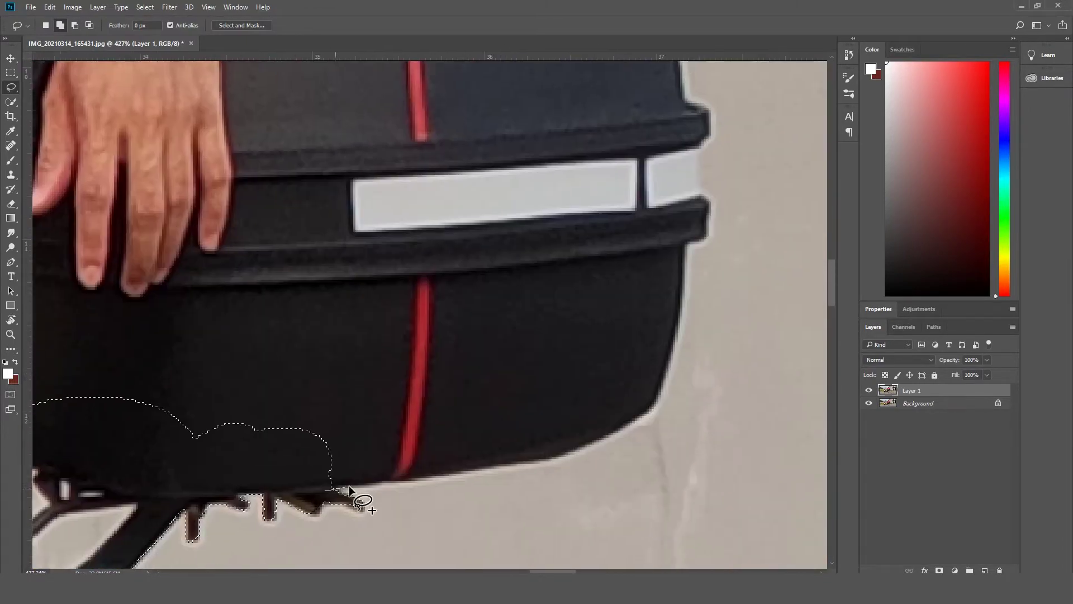
pyautogui.scroll(3, 360, 498)
pyautogui.hscroll(1, 360, 498)
pyautogui.scroll(-5, 548, 369)
pyautogui.scroll(4, 475, 447)
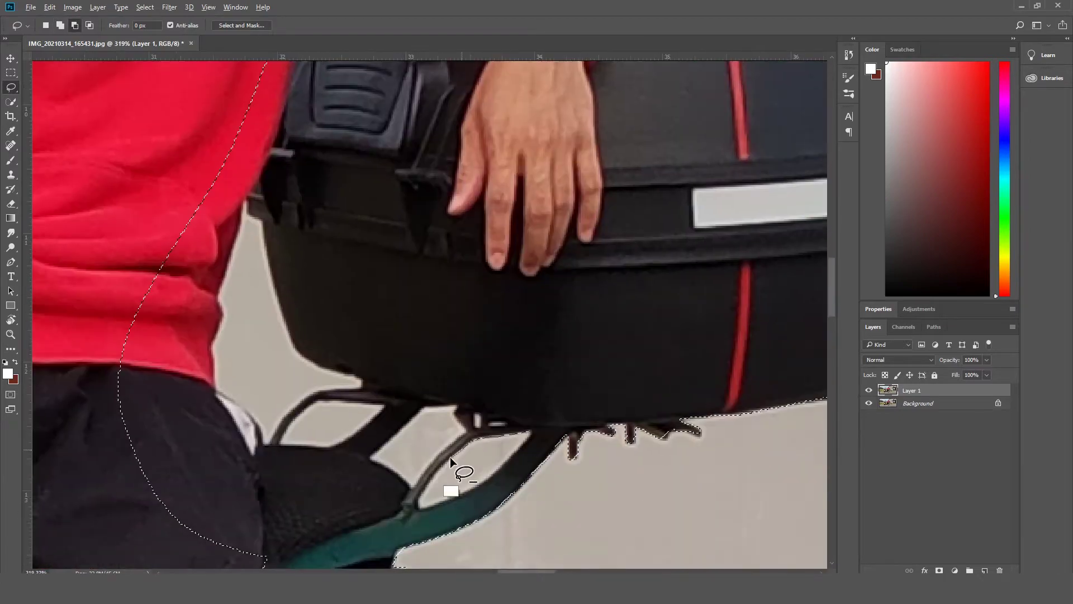
# Subtract the wall gaps inside the rear rack and add the rider's shorts and red hoodie to the selection.
pyautogui.moveTo(415, 487); pyautogui.dragTo(335, 460)
pyautogui.scroll(-3, 719, 232)
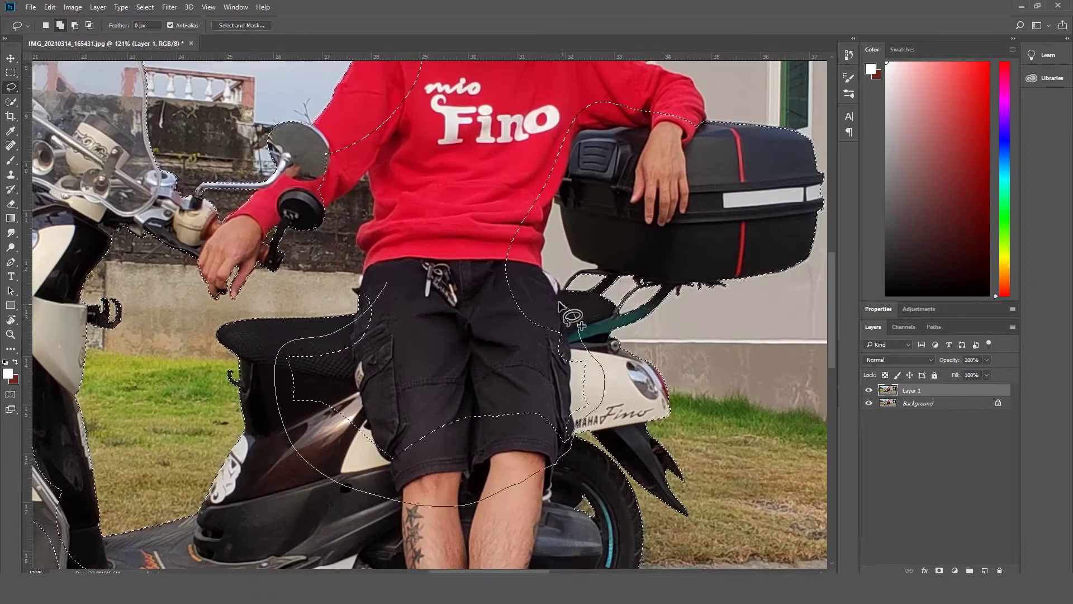
pyautogui.scroll(5, 453, 254)
pyautogui.scroll(-2, 506, 143)
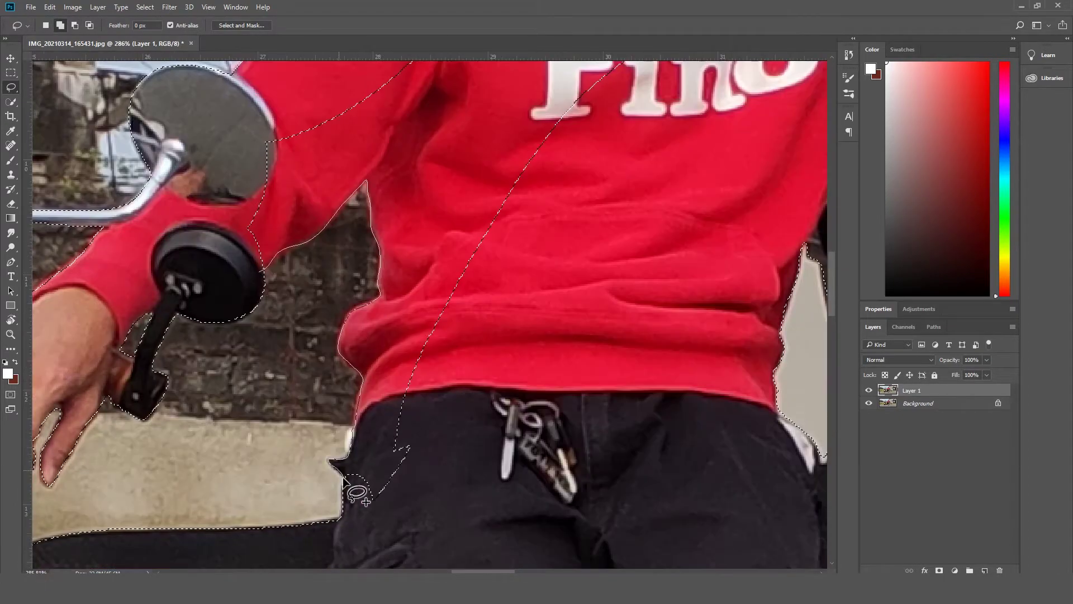
pyautogui.moveTo(344, 478); pyautogui.dragTo(652, 487)
pyautogui.moveTo(370, 270)
pyautogui.mouseDown()
pyautogui.moveTo(528, 343)
pyautogui.moveTo(479, 283)
pyautogui.moveTo(505, 347)
pyautogui.moveTo(474, 207)
pyautogui.mouseUp()
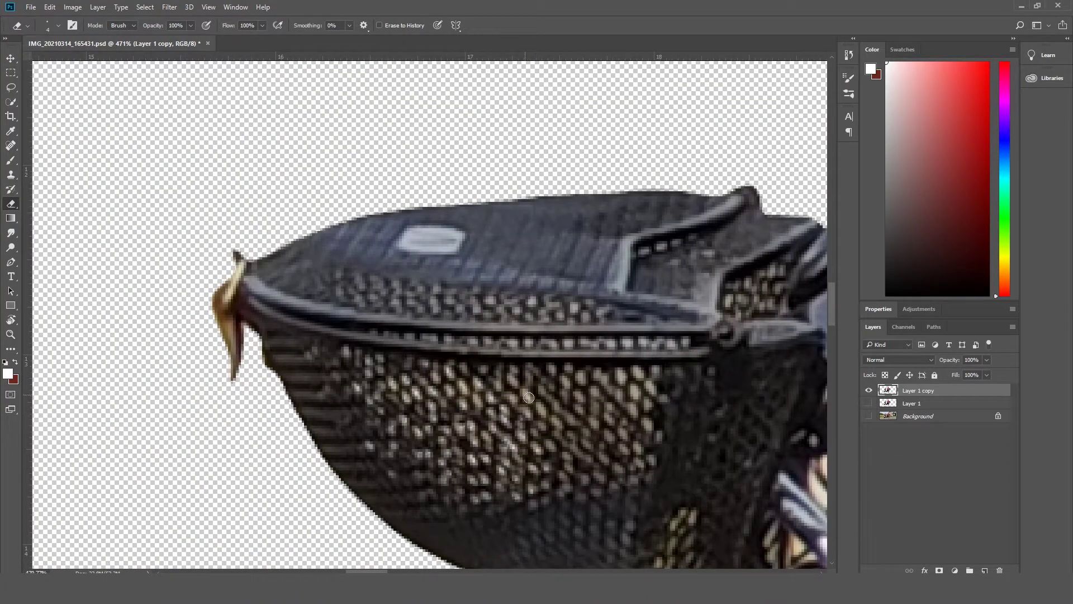
# Extend the canvas above the road photo with the Crop tool.
pyautogui.scroll(-10, 568, 372)
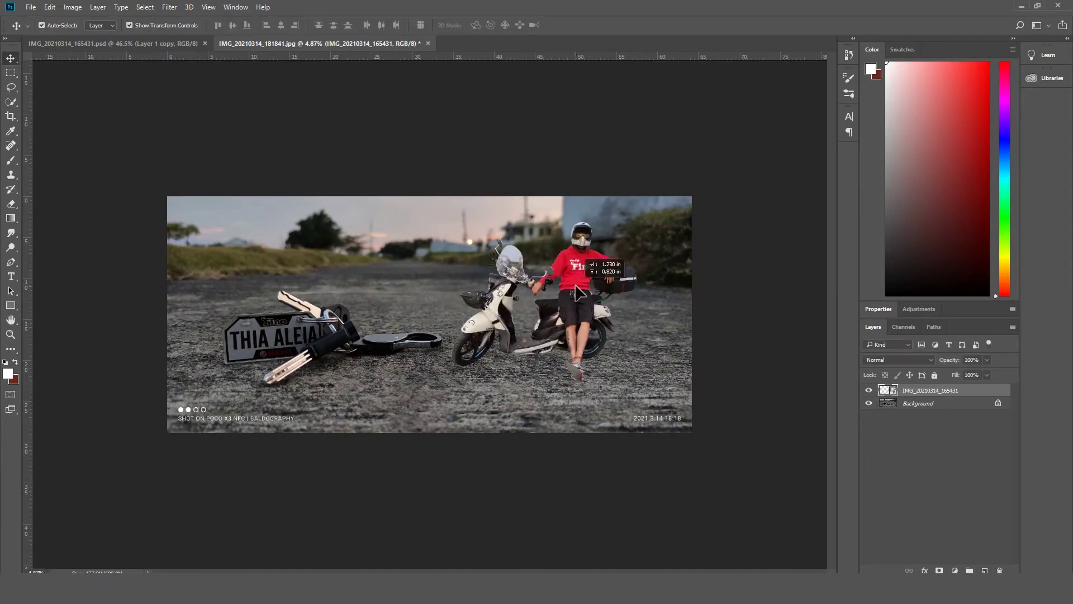
pyautogui.press('c')
pyautogui.moveTo(430, 197); pyautogui.dragTo(436, 184)
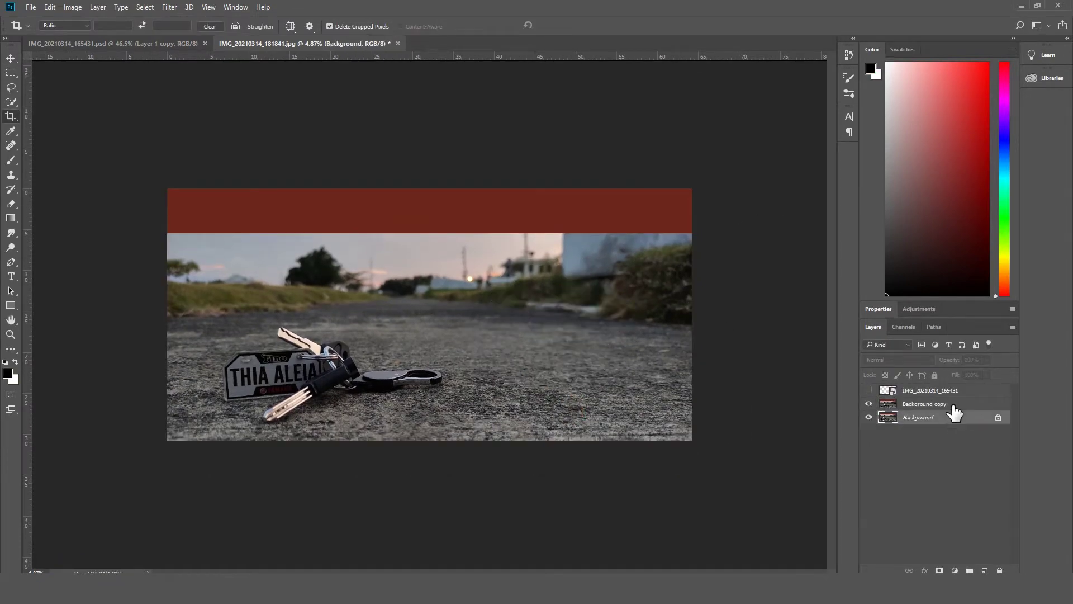
# Try to mask out the sky and red band above the horizon on the Background copy layer.
pyautogui.press('b')
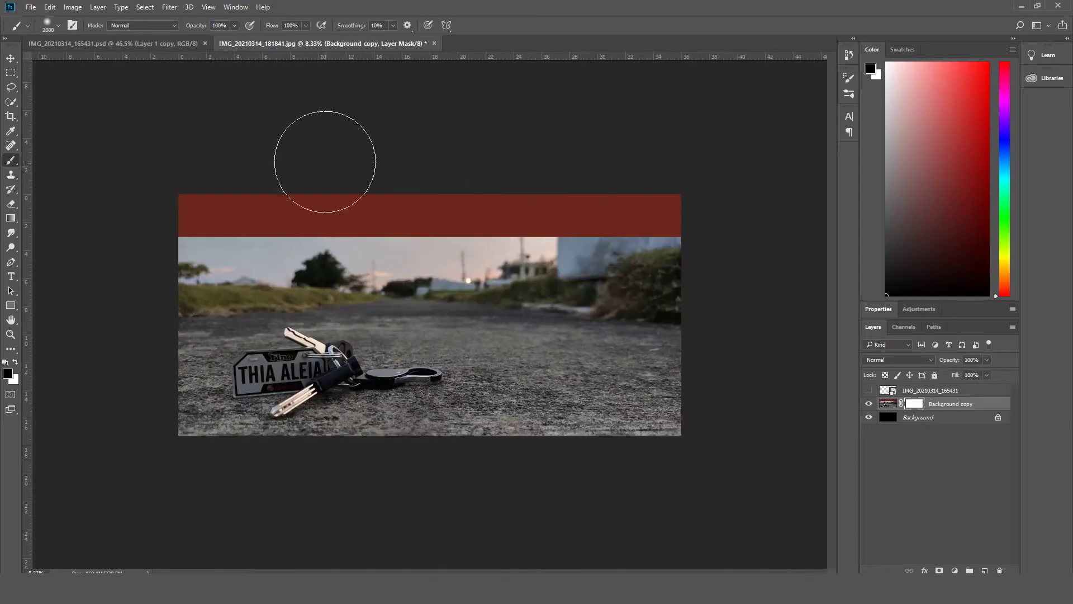
pyautogui.press('l')
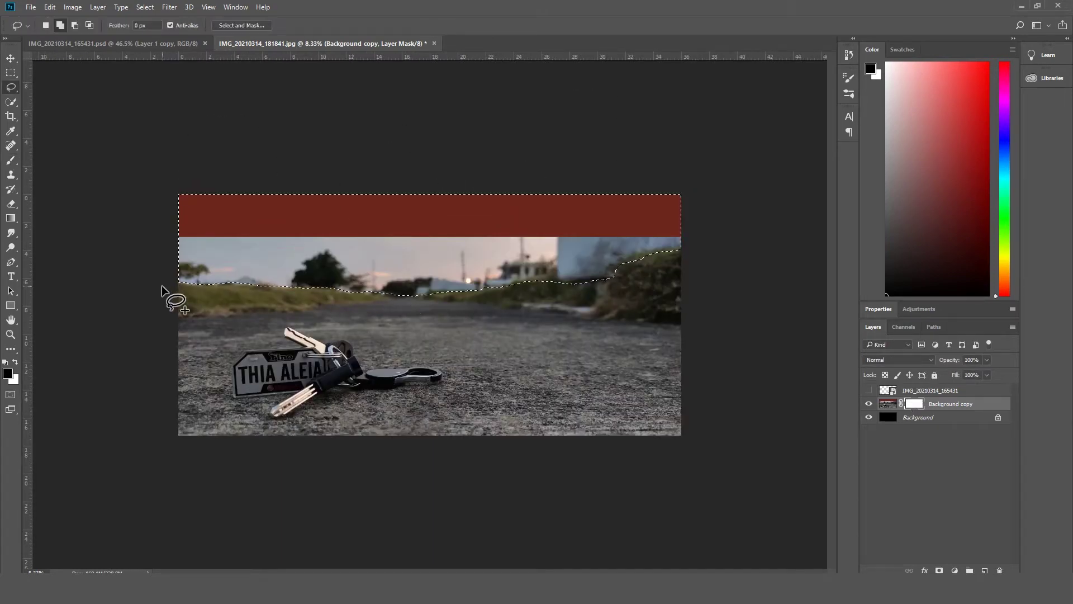
pyautogui.press('x')
pyautogui.press('Delete')
pyautogui.hotkey('ctrl', 'd')
pyautogui.press('v')
pyautogui.keyDown('shift'); pyautogui.click(914, 404); pyautogui.keyUp('shift')
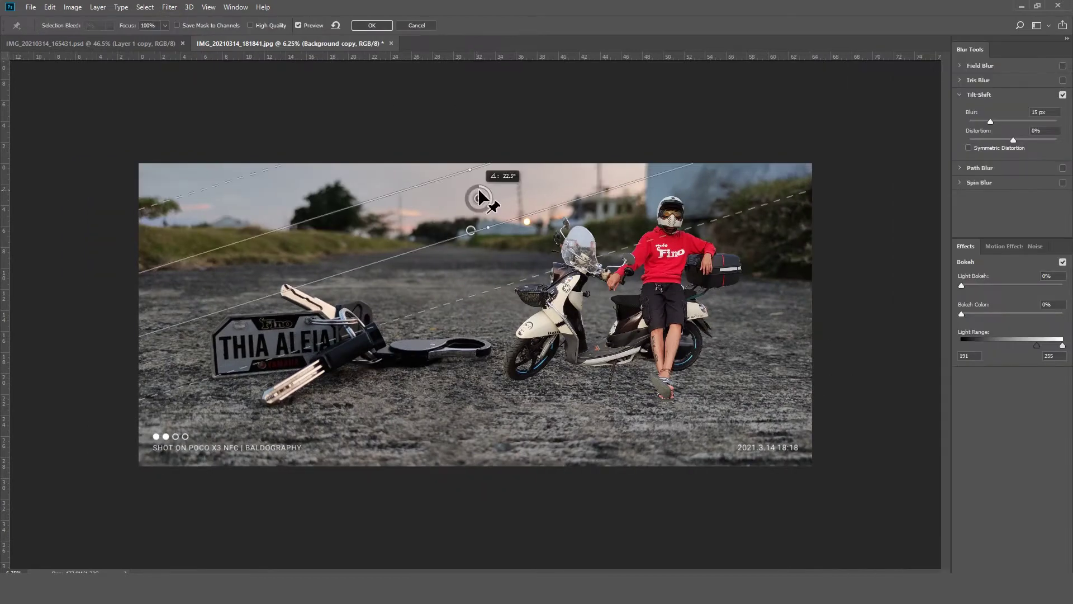
# Apply a 15 px Tilt-Shift blur positioned over the sky to the Background copy layer and select the Blur tool.
pyautogui.moveTo(479, 193); pyautogui.dragTo(479, 168)
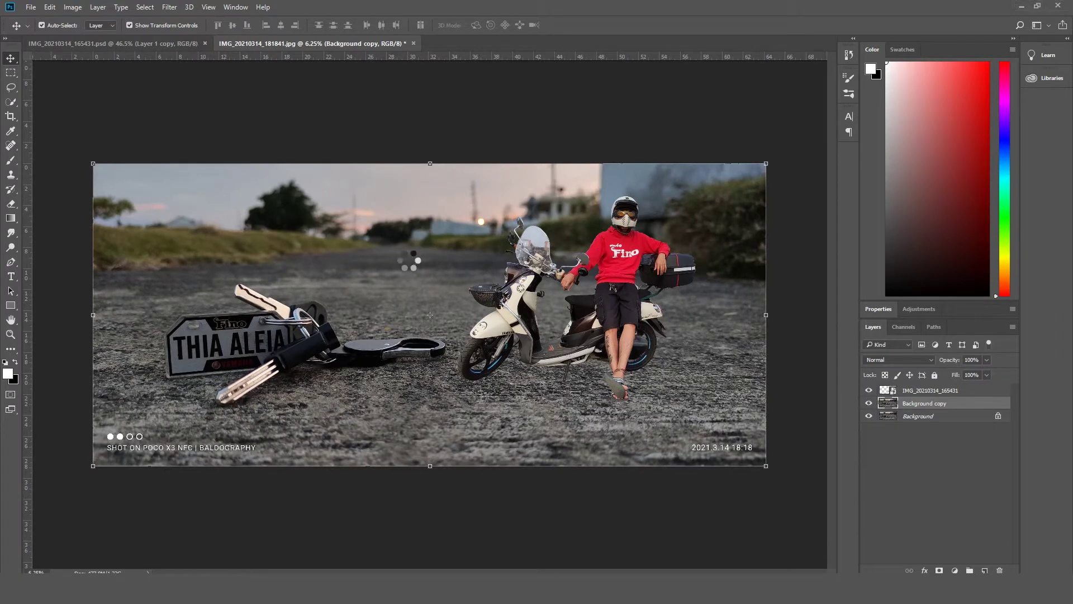
pyautogui.click(14, 244)
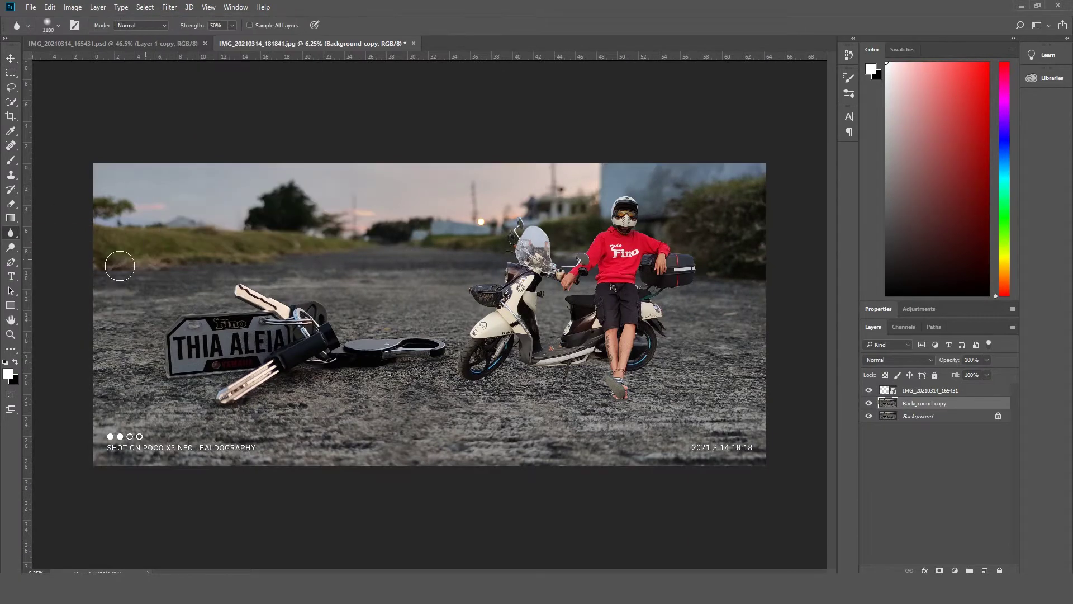
# Add a Levels adjustment clipped to the scooter cutout, lower its output white to about 134, and invert its mask.
pyautogui.doubleClick(908, 395)
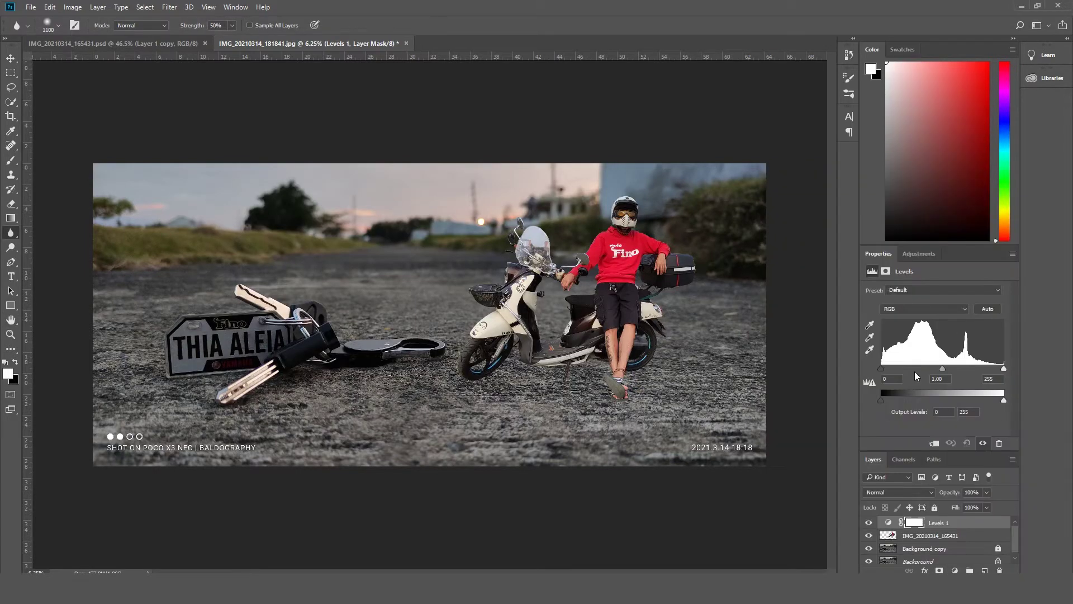
pyautogui.moveTo(915, 371); pyautogui.dragTo(940, 401)
pyautogui.hotkey('ctrl', 'i')
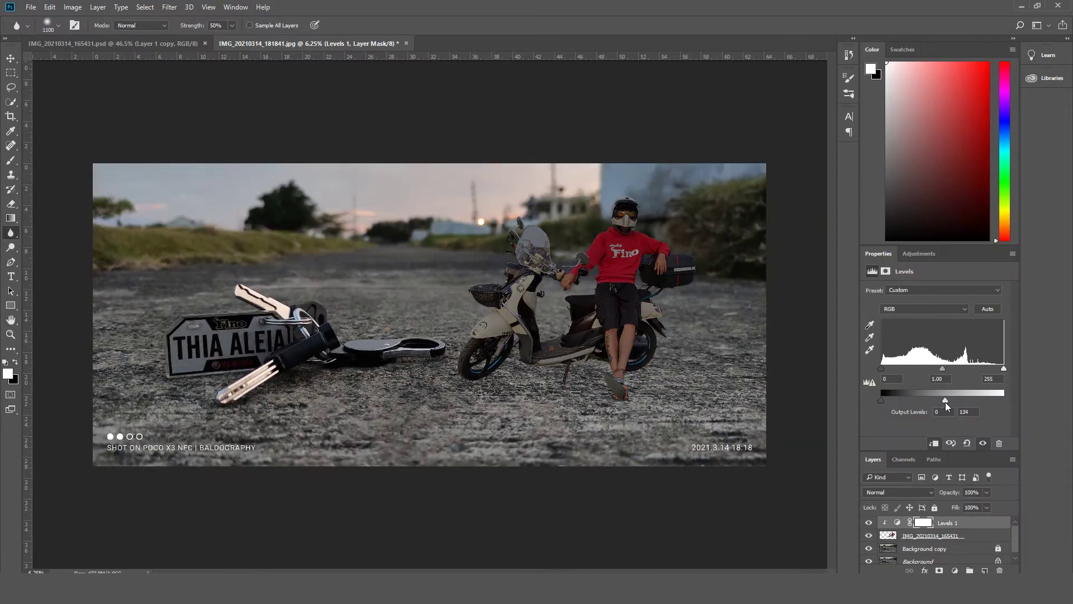
pyautogui.hotkey('ctrl', 'alt', 'g')
# Brush white at 33% opacity on the Levels mask along the front fender's lower edge, with the Properties area collapsed.
pyautogui.press('b')
pyautogui.scroll(5, 504, 313)
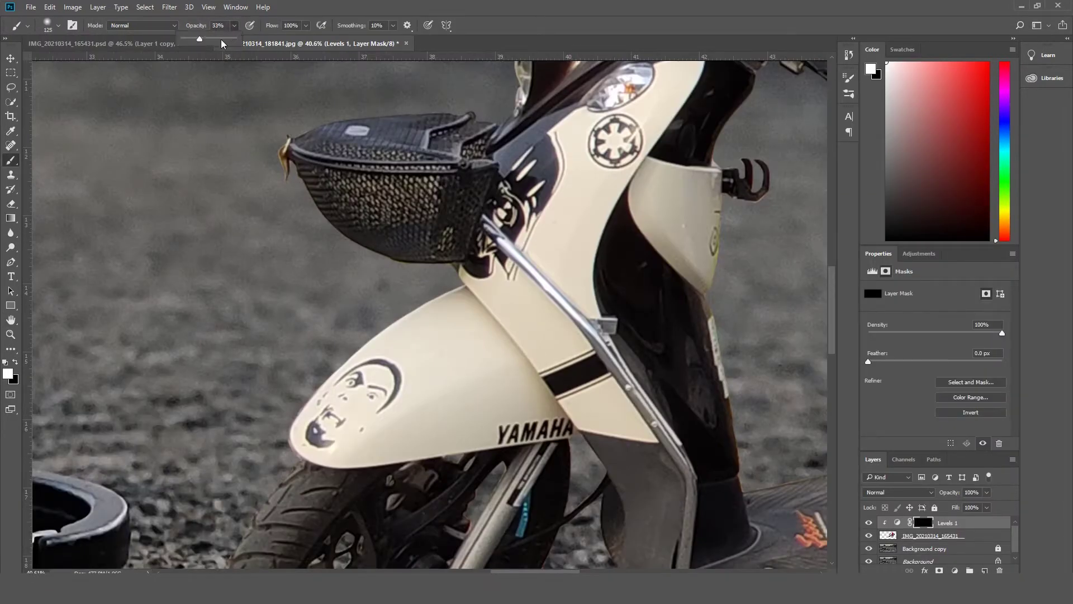
pyautogui.click(58, 25)
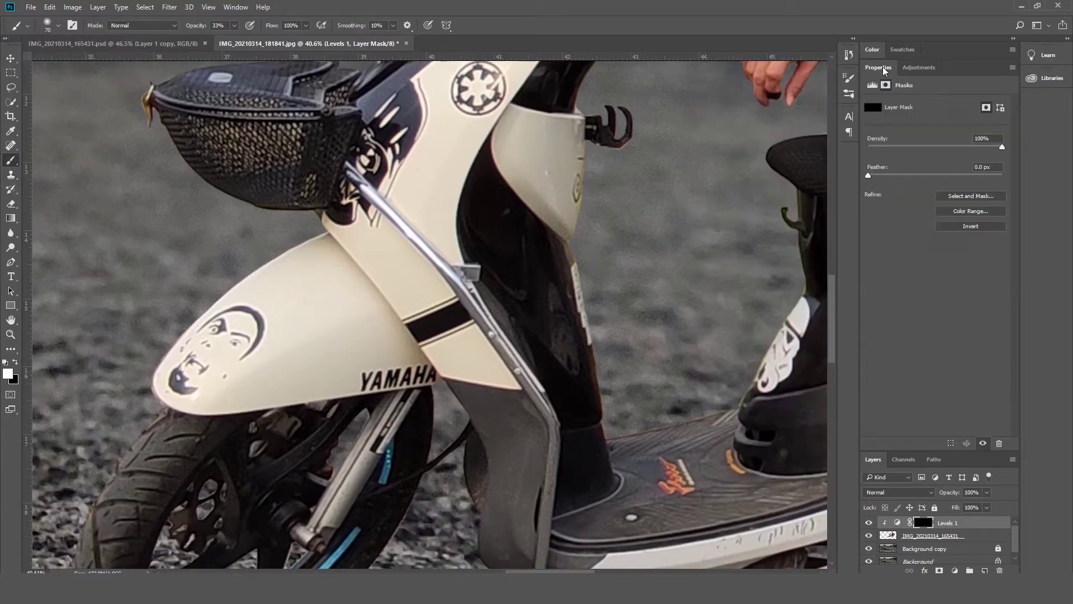
pyautogui.doubleClick(879, 67)
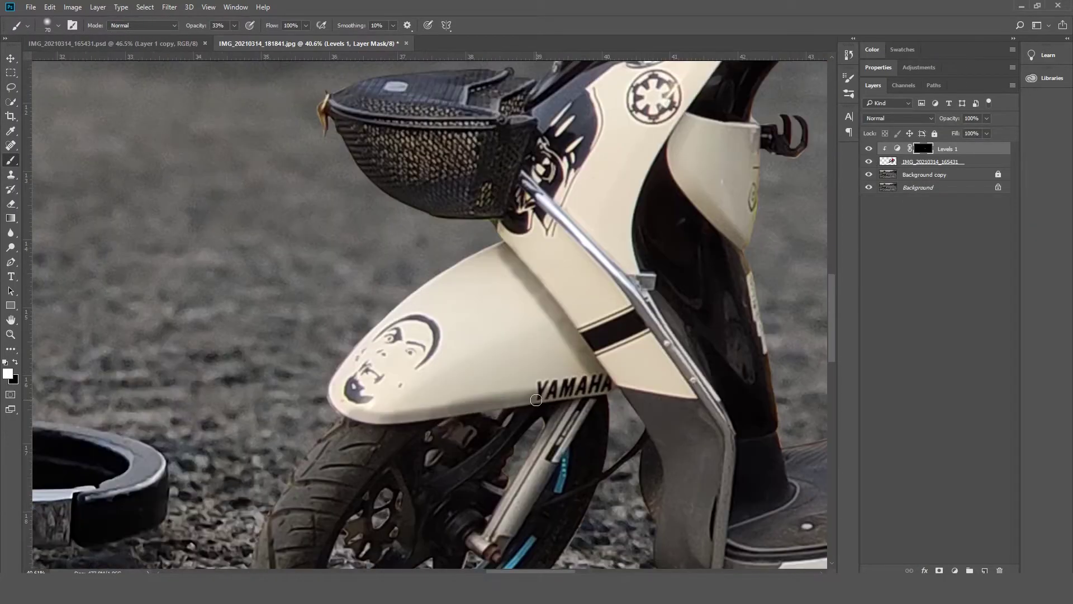
# Paint shadow on the front fender and footboard underside in the Levels mask, trying 11% and using 100% brush opacity.
pyautogui.press('1')
pyautogui.press('1')
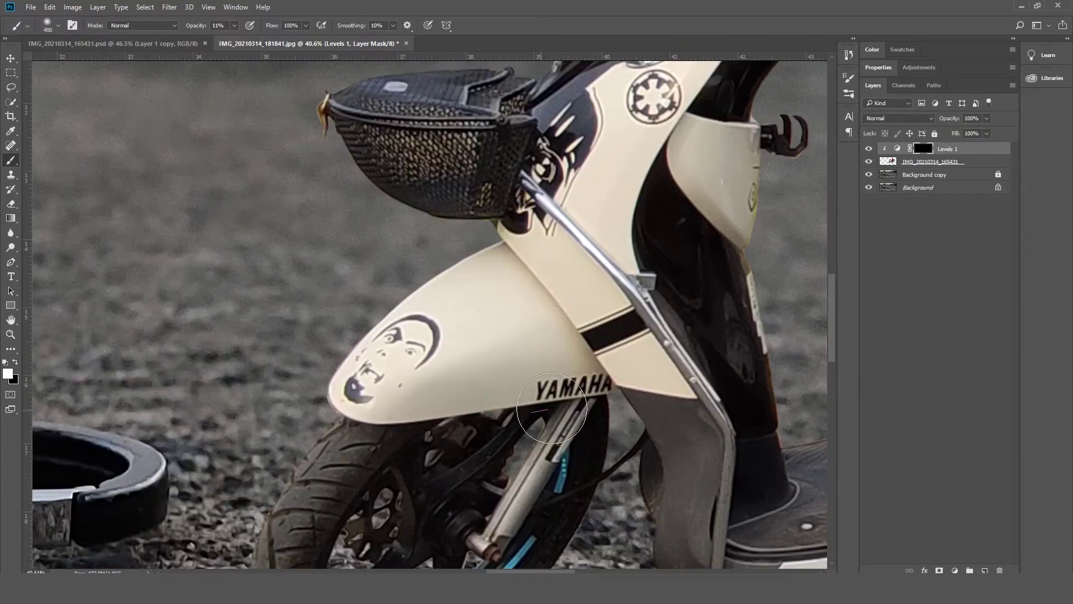
pyautogui.press('0')
pyautogui.scroll(-3, 347, 492)
pyautogui.hscroll(4, 346, 492)
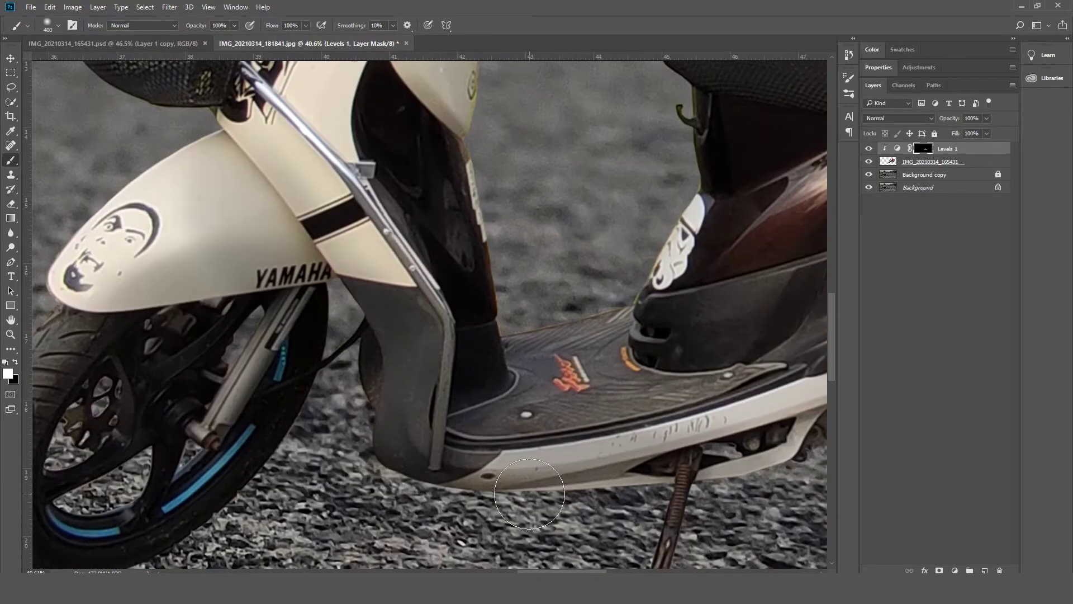
# Paint the Levels mask over the scooter's lower body, kickstand and slippers with the brush reduced to 200 px.
pyautogui.hscroll(6, 529, 493)
pyautogui.scroll(-3, 515, 383)
pyautogui.press('[')
pyautogui.press('[')
pyautogui.press('[')
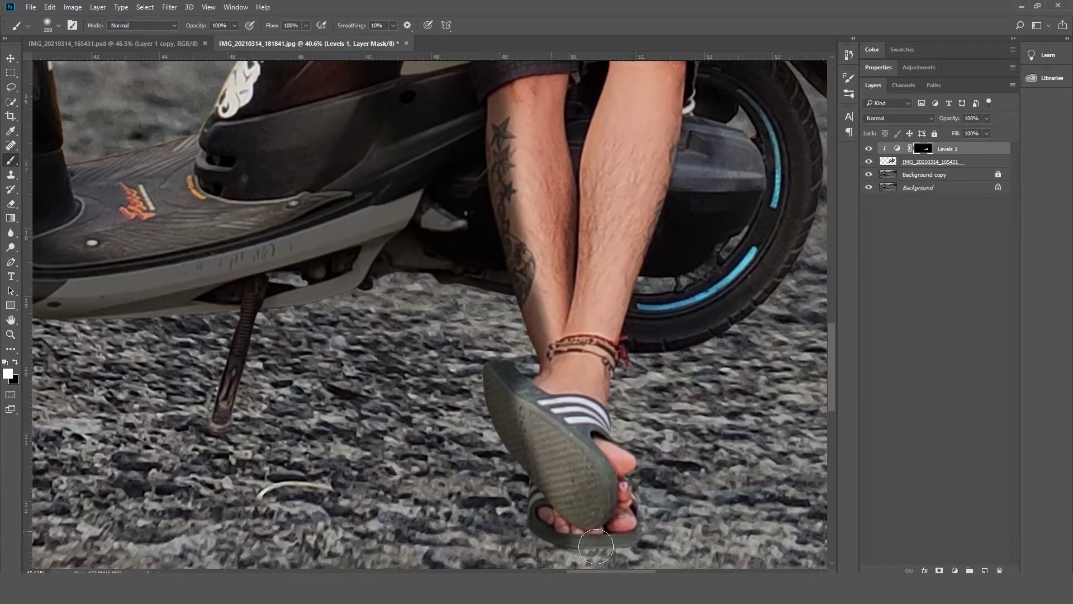
# Try out the blend modes from Darker Color to Luminosity on the Levels 1 layer and return it to Normal.
pyautogui.hotkey('ctrl', '0')
pyautogui.click(898, 118)
pyautogui.click(894, 206)
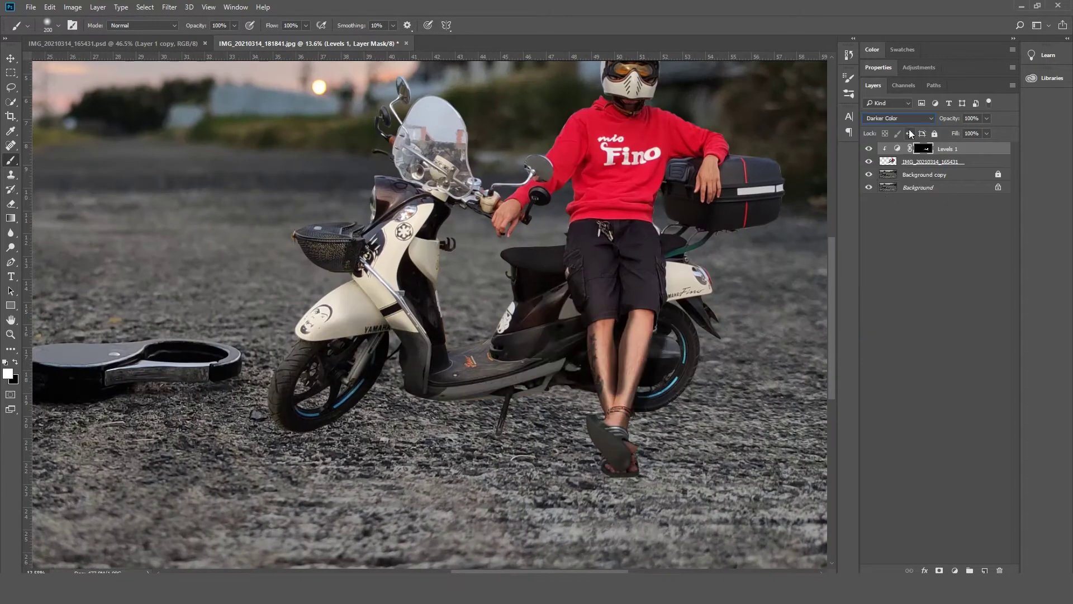
pyautogui.press('Down')
pyautogui.press('Down')
pyautogui.press('Down')
pyautogui.press('Down')
pyautogui.press('Down')
pyautogui.press('Down')
pyautogui.press('Down')
pyautogui.press('Down')
pyautogui.press('Down')
pyautogui.press('Down')
pyautogui.press('Down')
pyautogui.press('Down')
pyautogui.press('Down')
pyautogui.press('Down')
pyautogui.press('Down')
pyautogui.press('Down')
pyautogui.press('Down')
pyautogui.press('Down')
pyautogui.press('Down')
pyautogui.press('Down')
pyautogui.click(898, 118)
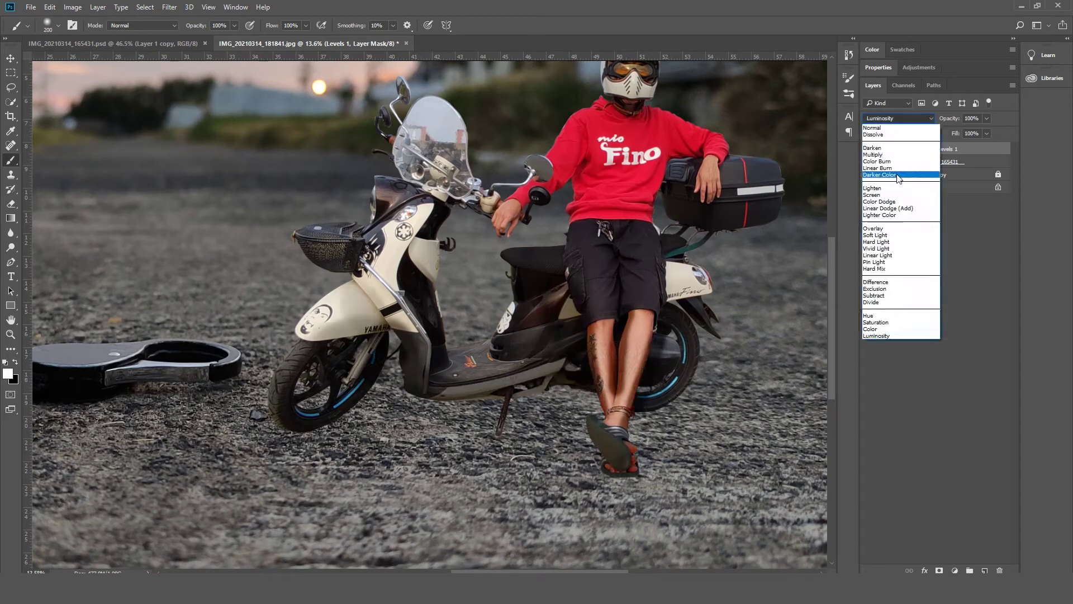
pyautogui.click(905, 128)
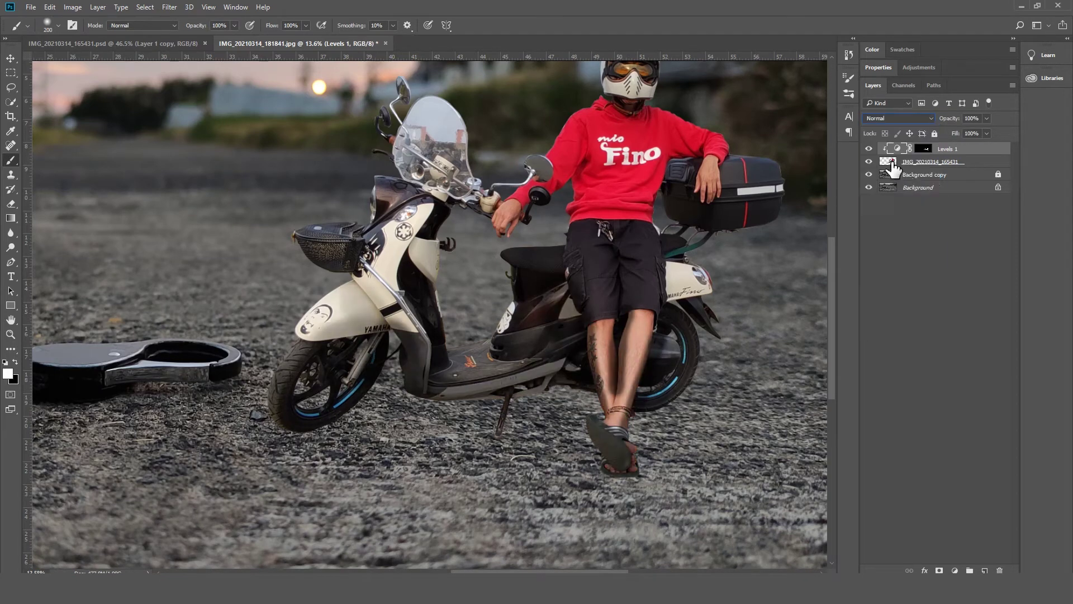
# Set the Levels 1 layer's blend mode to Lighten and select its layer mask.
pyautogui.click(898, 118)
pyautogui.click(894, 219)
pyautogui.click(923, 148)
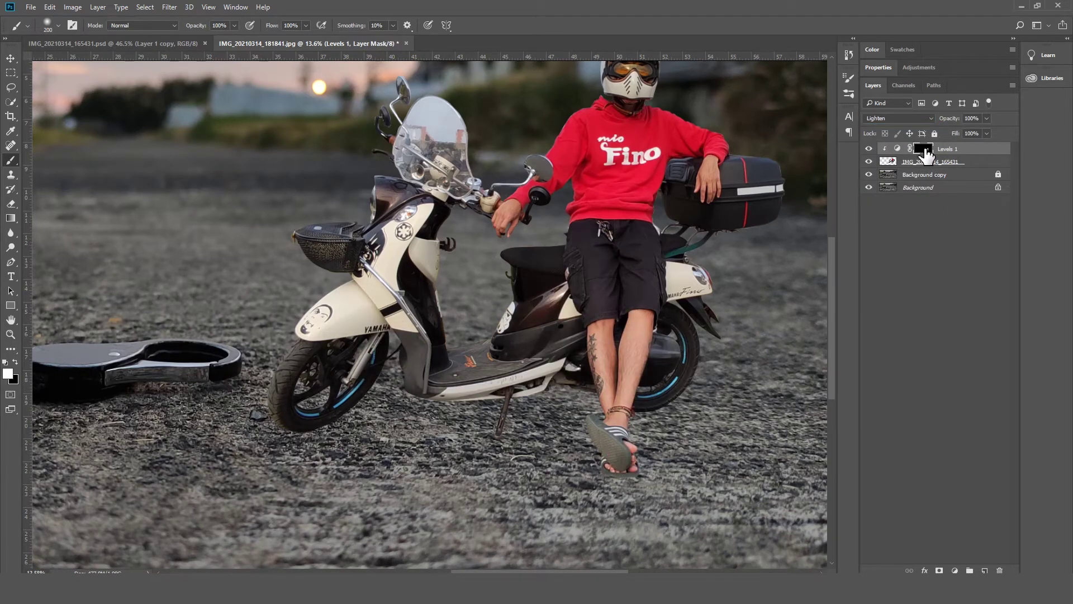
# Replace the Levels 1 layer with a clipped Brightness/Contrast adjustment, lower its brightness to -89, and invert its mask.
pyautogui.press('Delete')
pyautogui.click(925, 570)
pyautogui.click(954, 570)
pyautogui.click(972, 357)
pyautogui.moveTo(931, 131); pyautogui.dragTo(895, 131)
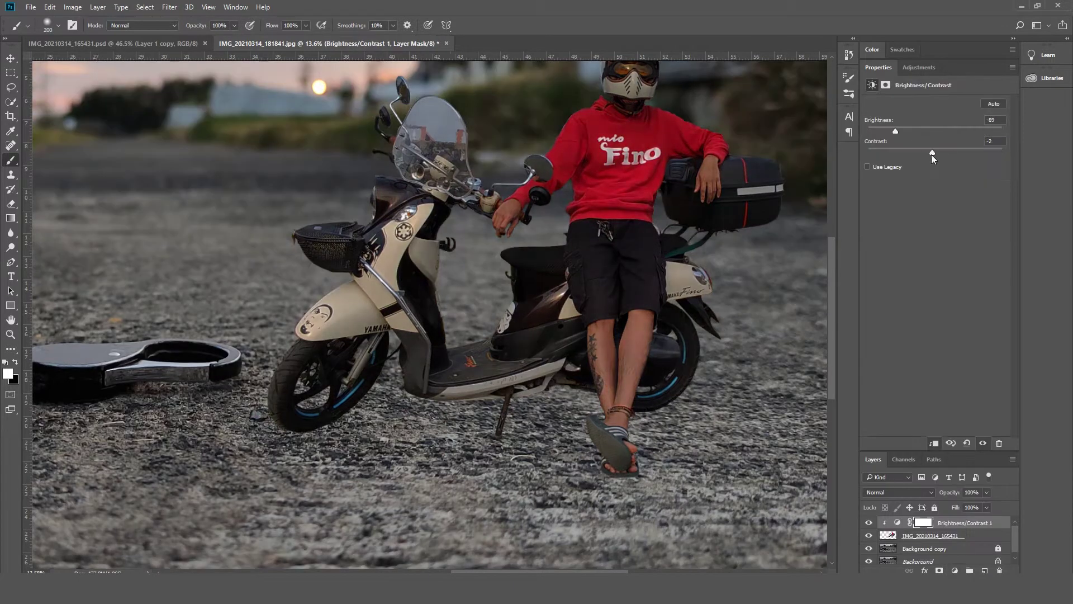
pyautogui.click(886, 85)
pyautogui.hotkey('ctrl', 'i')
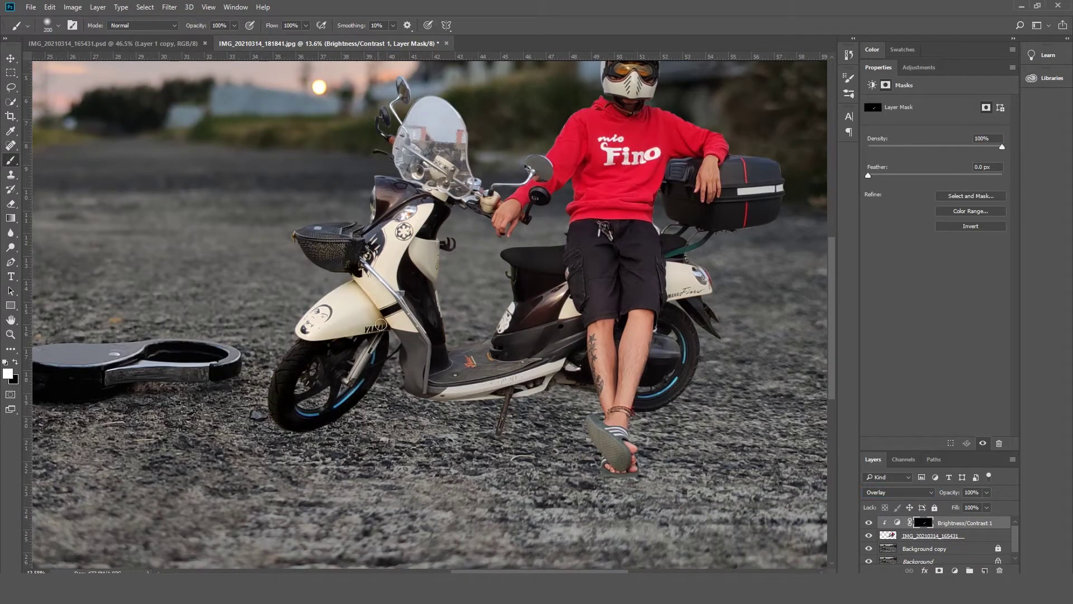
# Paint the Brightness/Contrast mask over the scooter's lower parts, try Linear Light and Color, and finish with Normal at 71% fill.
pyautogui.moveTo(381, 325)
pyautogui.mouseDown()
pyautogui.moveTo(500, 425)
pyautogui.moveTo(609, 313)
pyautogui.moveTo(688, 268)
pyautogui.mouseUp()
pyautogui.hotkey('alt', 'shift', 'j')
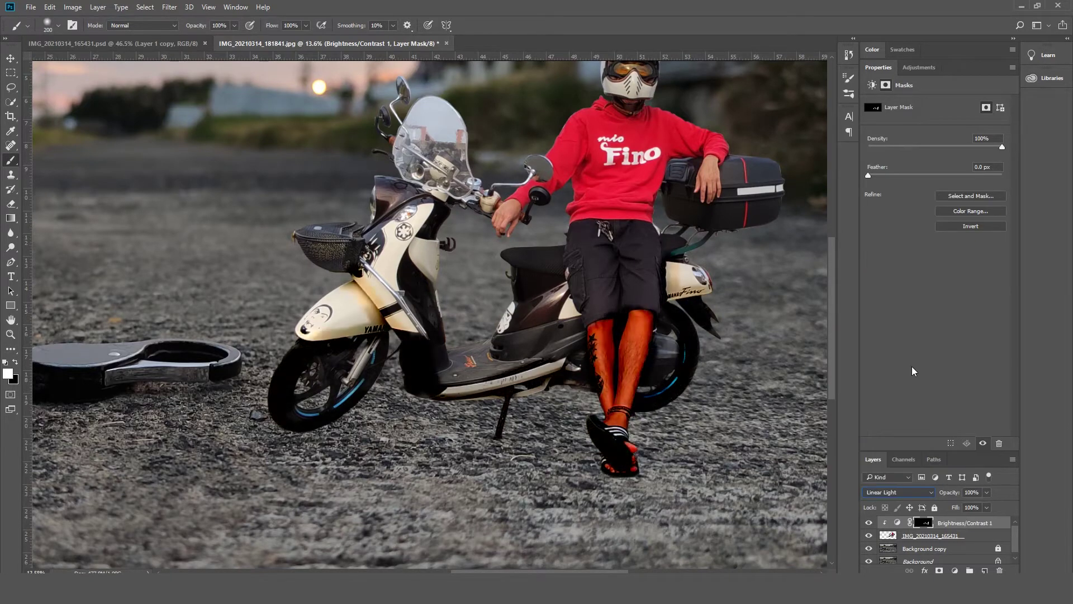
pyautogui.hotkey('alt', 'shift', 'm')
pyautogui.moveTo(954, 507); pyautogui.dragTo(957, 522)
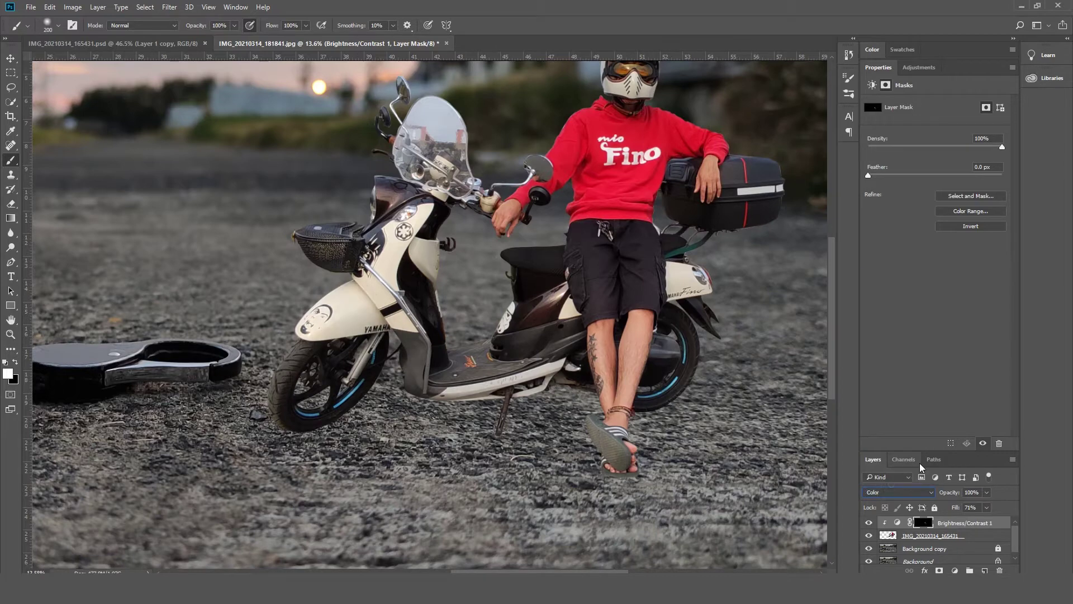
pyautogui.click(897, 492)
pyautogui.click(906, 398)
pyautogui.click(931, 536)
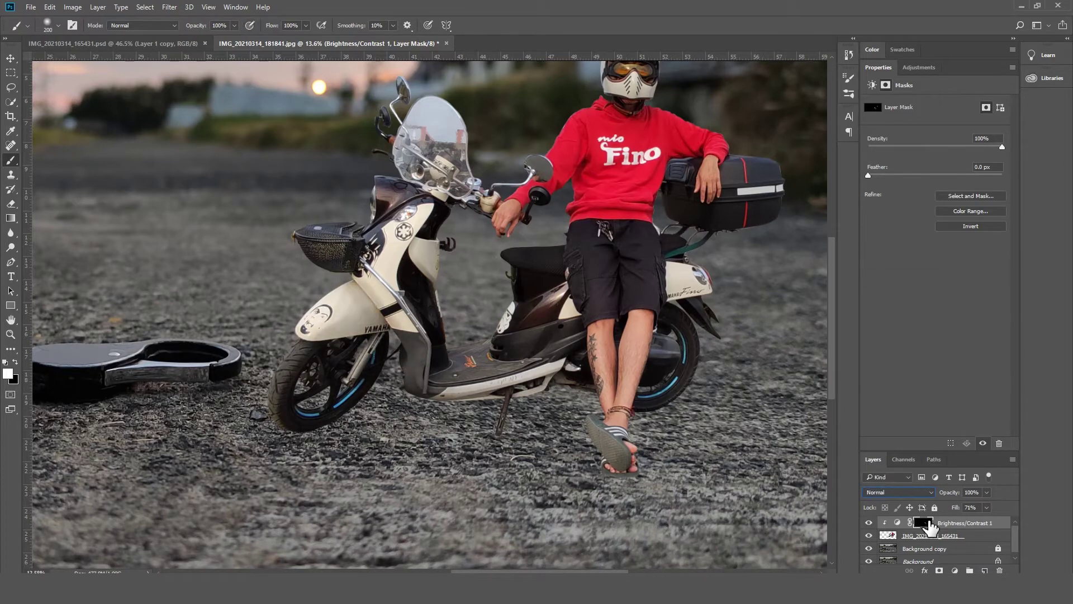
# Hide the Brightness/Contrast layer and add a clipped, darkening Curves adjustment with an inverted mask above the rider layer.
pyautogui.click(868, 522)
pyautogui.click(955, 570)
pyautogui.click(982, 417)
pyautogui.moveTo(966, 182); pyautogui.dragTo(967, 193)
pyautogui.hotkey('ctrl', 'i')
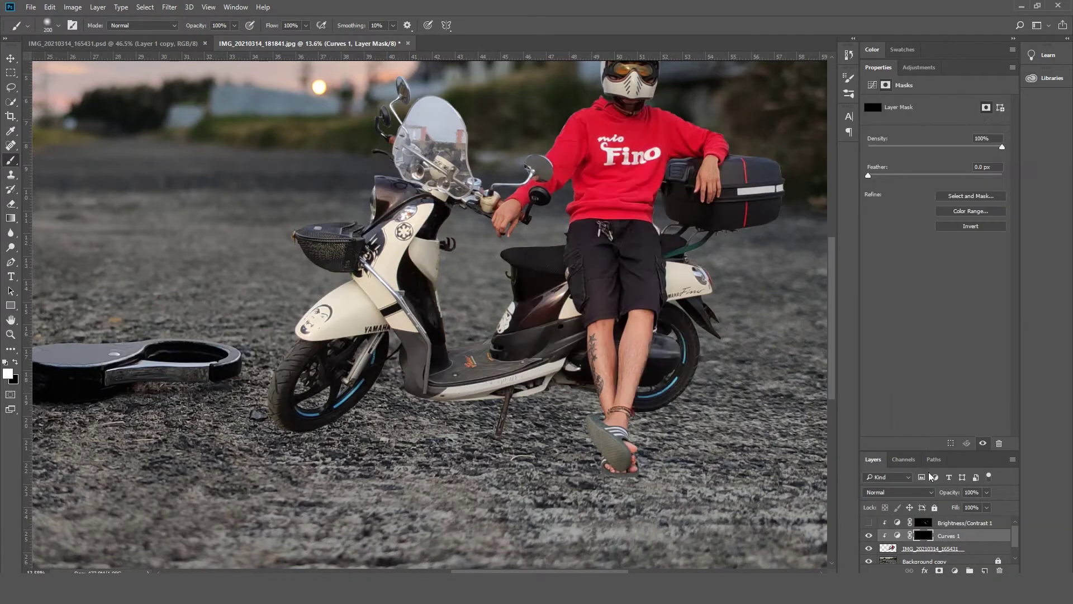
# Paint the Curves 1 mask over the scooter's shaded body, shorts and legs, using a 300 px soft brush.
pyautogui.click(58, 25)
pyautogui.click(40, 109)
pyautogui.press('Return')
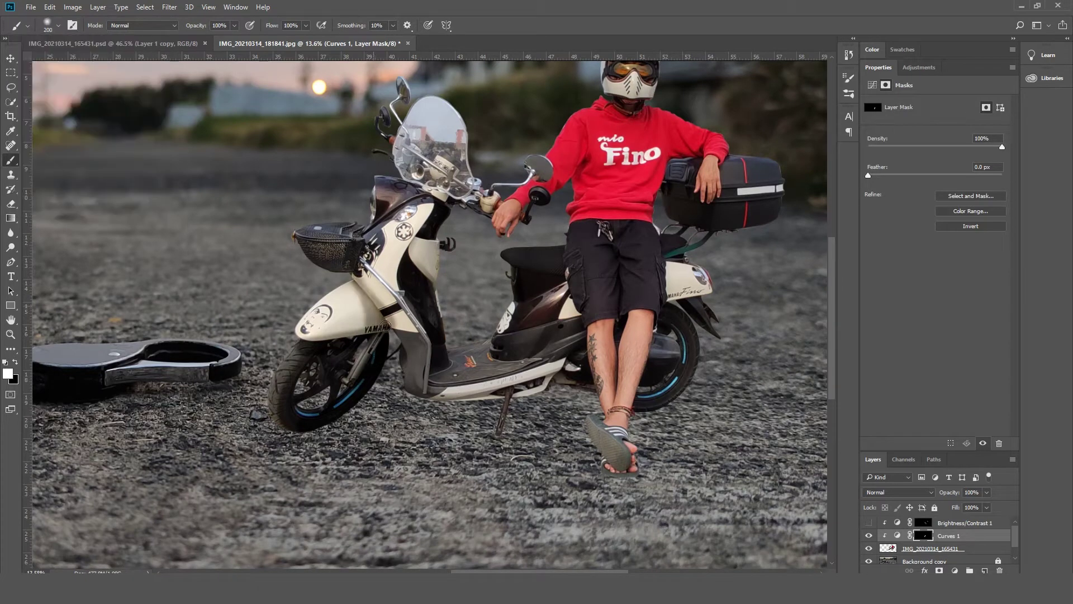
pyautogui.moveTo(363, 302)
pyautogui.mouseDown()
pyautogui.moveTo(563, 369)
pyautogui.moveTo(544, 290)
pyautogui.moveTo(634, 239)
pyautogui.moveTo(676, 275)
pyautogui.moveTo(778, 190)
pyautogui.moveTo(592, 218)
pyautogui.mouseUp()
pyautogui.press('[')
pyautogui.press('[')
pyautogui.press('[')
pyautogui.moveTo(587, 352)
pyautogui.mouseDown()
pyautogui.moveTo(686, 371)
pyautogui.moveTo(615, 447)
pyautogui.moveTo(603, 336)
pyautogui.mouseUp()
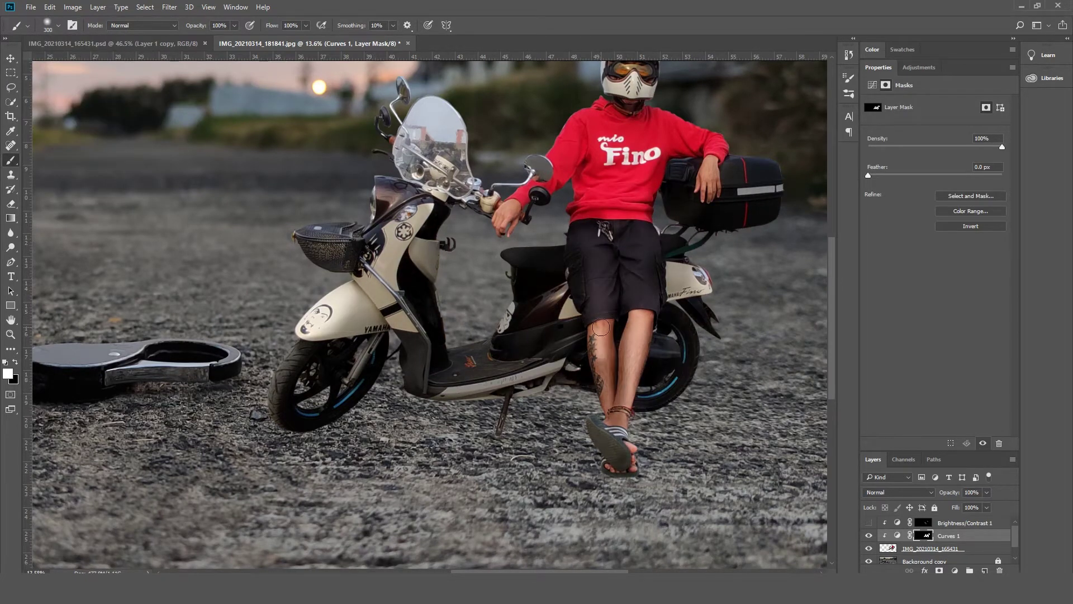
# Add a second clipped Curves adjustment below Curves 1, invert its mask, and paint it over the windshield and the scooter's front edges.
pyautogui.moveTo(547, 212)
pyautogui.mouseDown()
pyautogui.moveTo(559, 329)
pyautogui.moveTo(579, 330)
pyautogui.mouseUp()
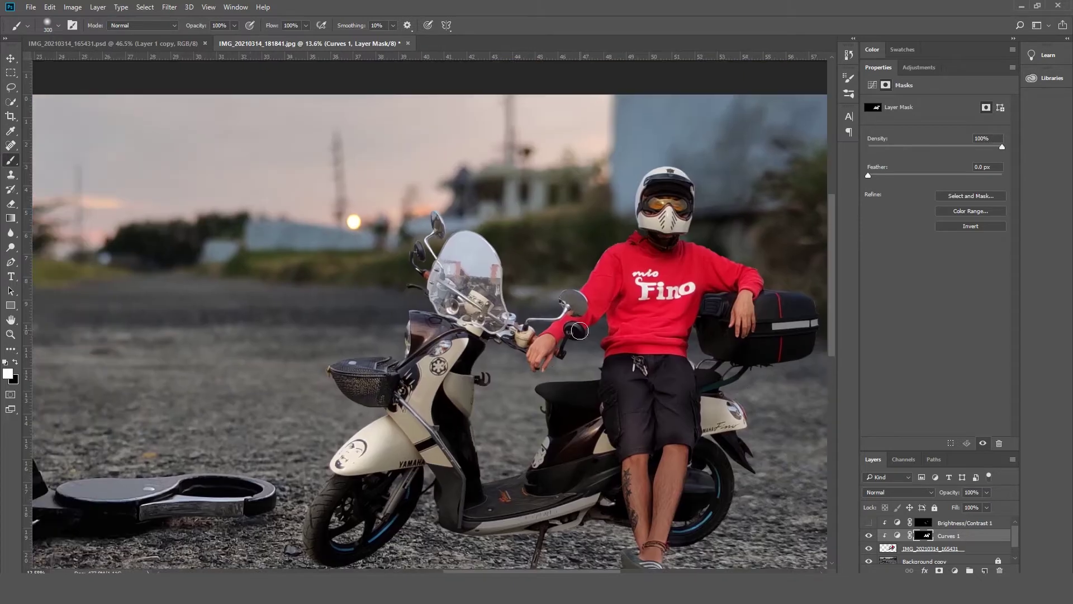
pyautogui.click(953, 554)
pyautogui.click(923, 548)
pyautogui.hotkey('ctrl', 'i')
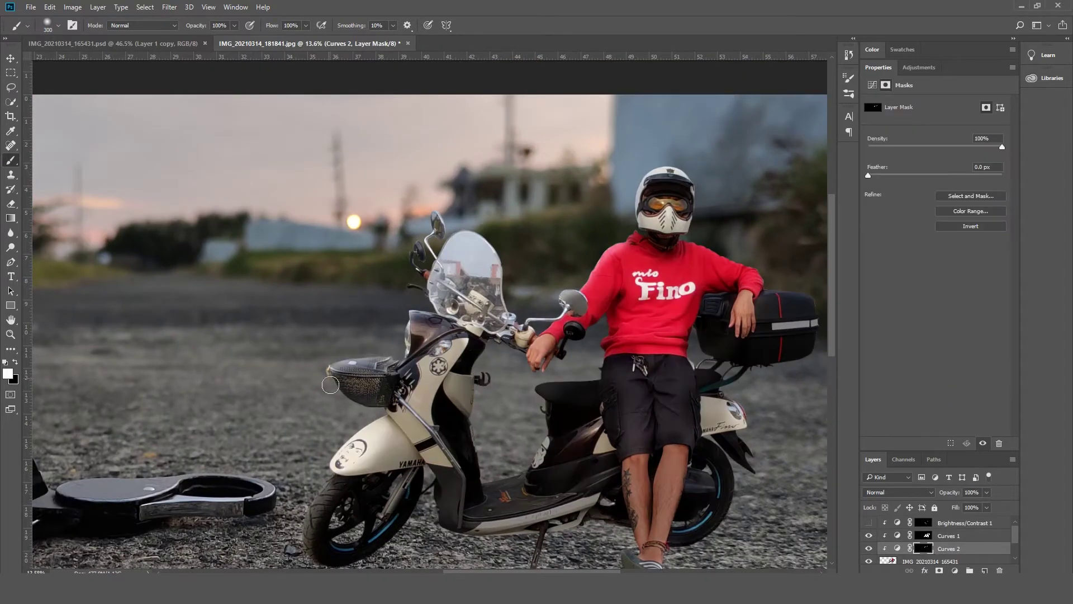
pyautogui.moveTo(477, 231)
pyautogui.mouseDown()
pyautogui.moveTo(456, 278)
pyautogui.moveTo(496, 312)
pyautogui.mouseUp()
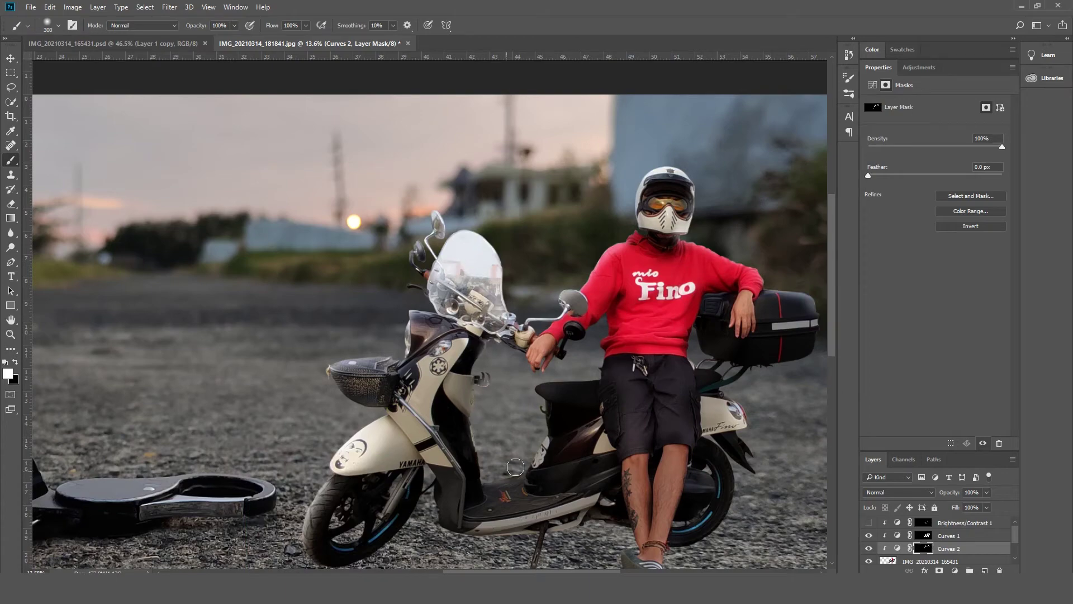
# Lasso the windshield's clear area on the rider layer, copy it to a new layer, and place that above the adjustments.
pyautogui.scroll(6, 605, 232)
pyautogui.click(931, 560)
pyautogui.press('l')
pyautogui.moveTo(446, 176); pyautogui.dragTo(401, 276)
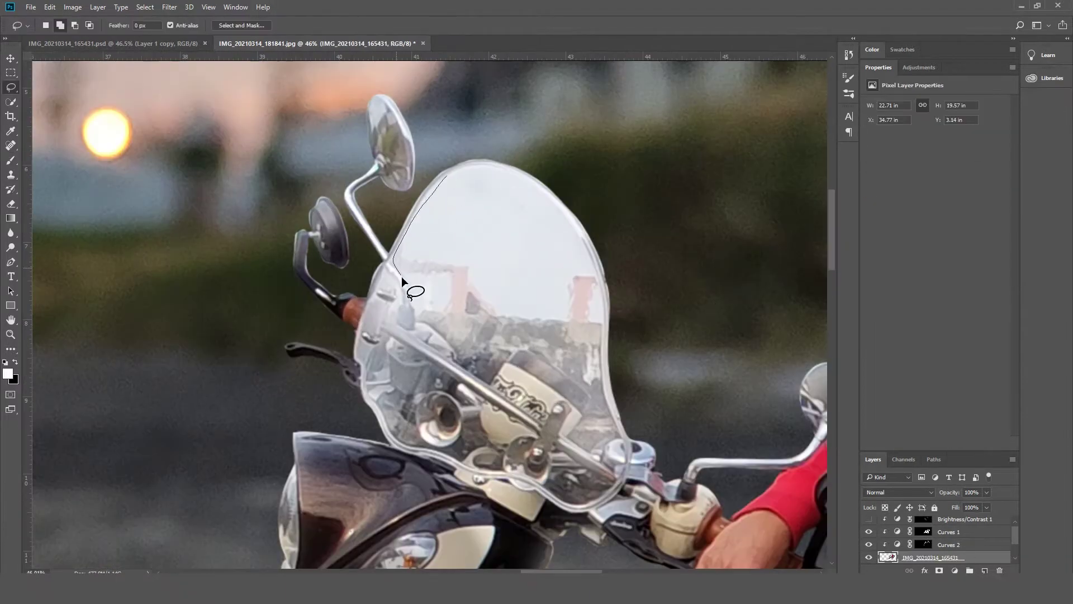
pyautogui.scroll(-5, 402, 366)
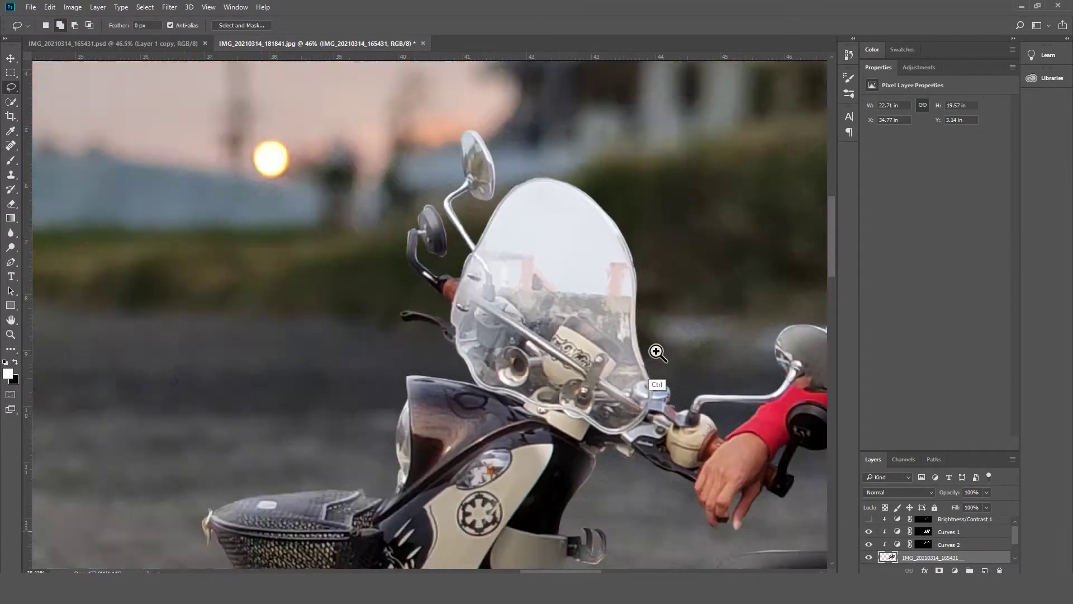
pyautogui.hotkey('ctrl', 'j')
pyautogui.moveTo(961, 542); pyautogui.dragTo(950, 519)
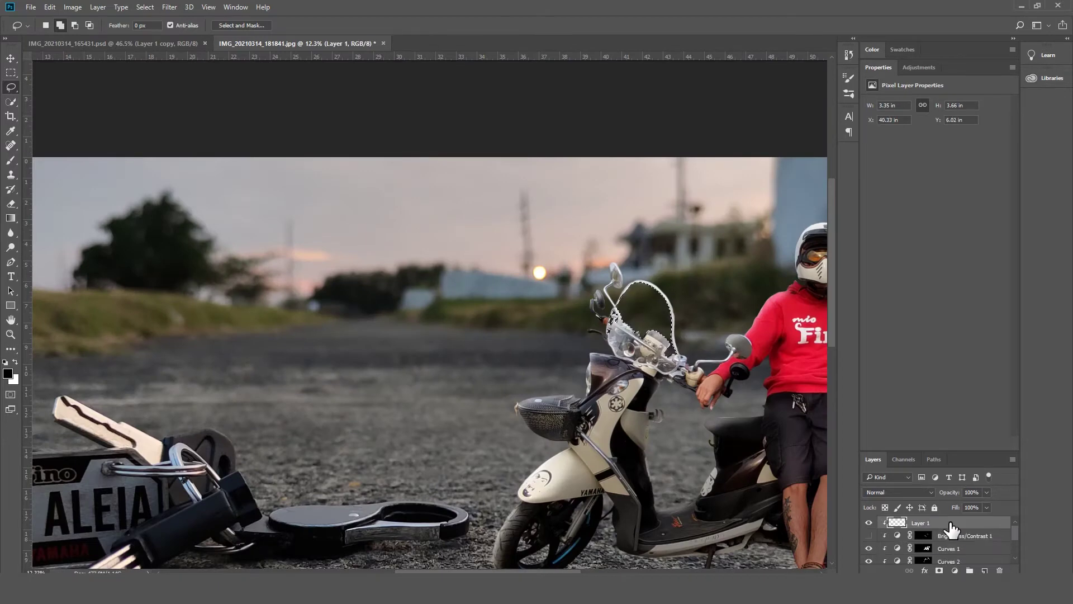
# Try out blend modes on the windshield copy in Layer 1 and set it to Overlay.
pyautogui.press('b')
pyautogui.click(898, 492)
pyautogui.click(928, 410)
pyautogui.press('Up')
pyautogui.press('Up')
pyautogui.press('Up')
pyautogui.press('Up')
pyautogui.press('Up')
pyautogui.press('Up')
pyautogui.press('Up')
pyautogui.press('Up')
pyautogui.press('Up')
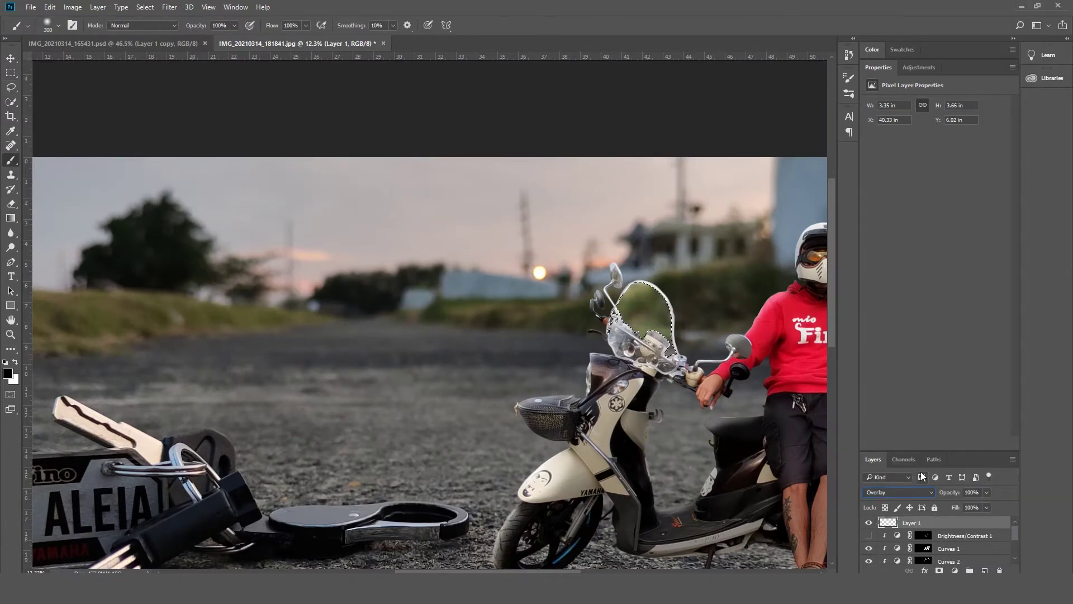
# Add a Levels adjustment clipped to the windshield layer and raise its black input level to darken the glass.
pyautogui.hotkey('ctrl', '-')
pyautogui.click(954, 570)
pyautogui.click(950, 391)
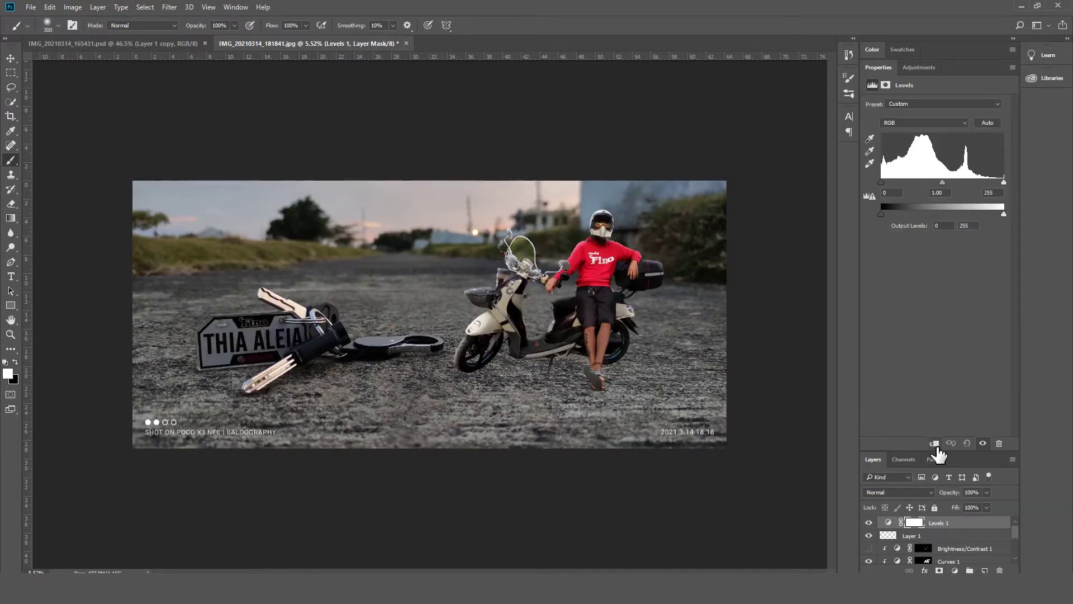
pyautogui.moveTo(881, 182); pyautogui.dragTo(915, 187)
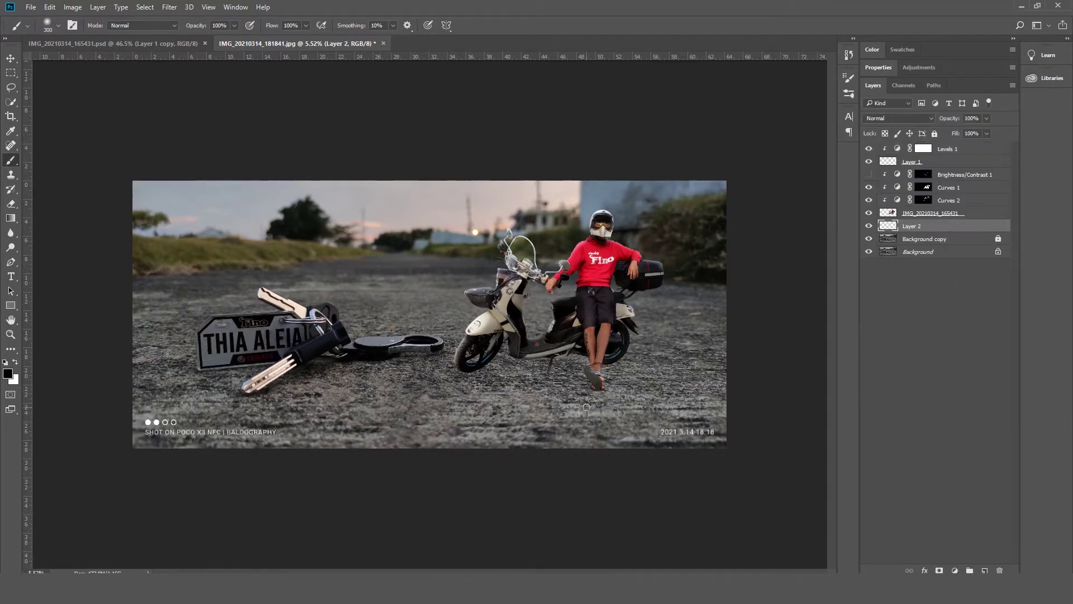
# Paint soft ground shadows under the wheels and feet on Layer 2 with a 32% roundness brush at 21% opacity.
pyautogui.click(849, 78)
pyautogui.click(472, 375)
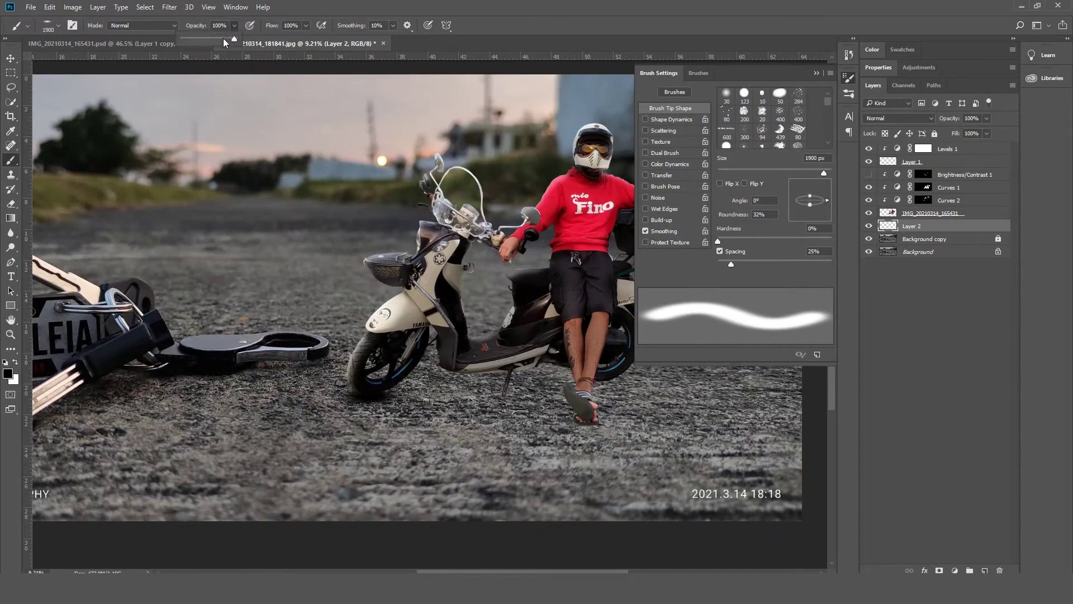
pyautogui.moveTo(233, 39); pyautogui.dragTo(219, 38)
pyautogui.press('2')
pyautogui.press('1')
pyautogui.moveTo(564, 445); pyautogui.dragTo(425, 420)
pyautogui.moveTo(369, 441); pyautogui.dragTo(463, 425)
pyautogui.moveTo(531, 402); pyautogui.dragTo(587, 405)
# Reduce the brush to 900 px and extend the shadow on the road below the front wheel and feet.
pyautogui.press('[')
pyautogui.press('[')
pyautogui.press('[')
pyautogui.press('[')
pyautogui.press('[')
pyautogui.press('[')
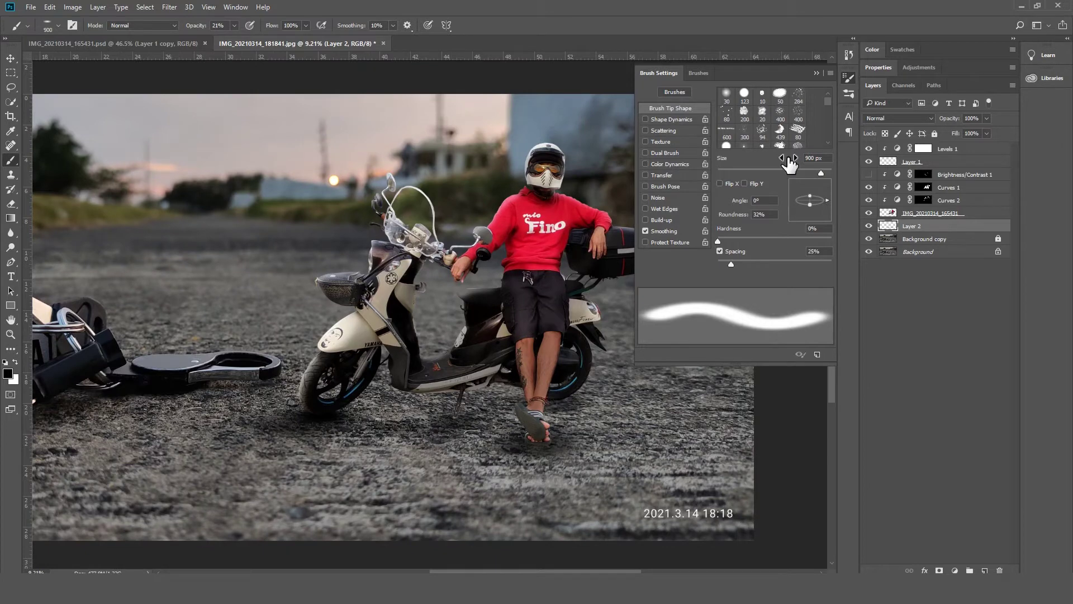
pyautogui.moveTo(235, 453)
pyautogui.mouseDown()
pyautogui.moveTo(346, 435)
pyautogui.moveTo(503, 447)
pyautogui.mouseUp()
pyautogui.moveTo(396, 463); pyautogui.dragTo(492, 469)
# Erase the excess shadow on the road below the front wheel and touch up the shadow with the brush at 28% opacity.
pyautogui.press('e')
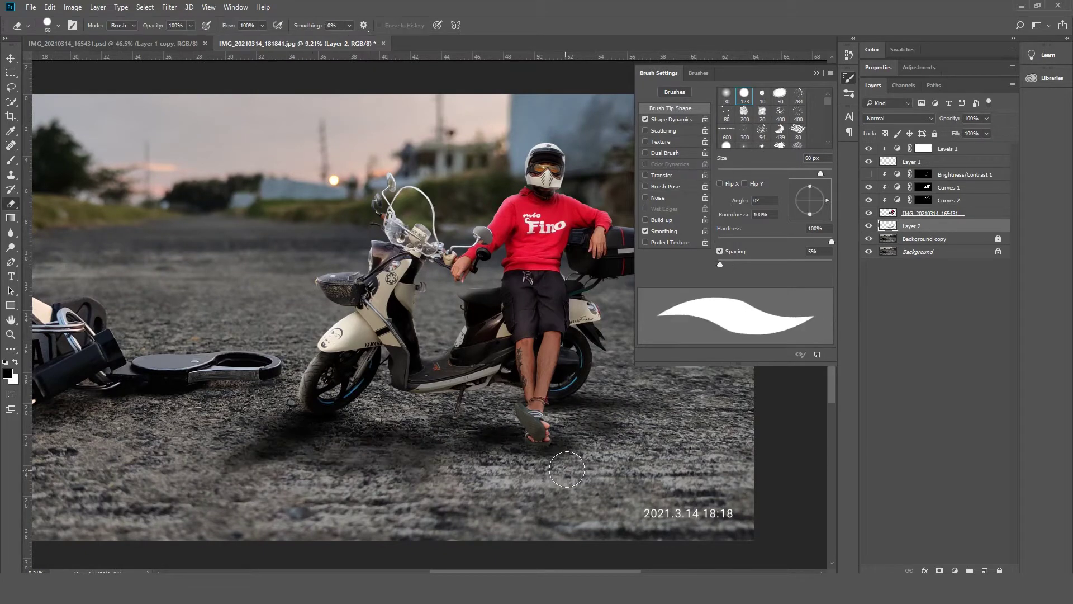
pyautogui.moveTo(303, 469)
pyautogui.mouseDown()
pyautogui.moveTo(503, 447)
pyautogui.moveTo(313, 425)
pyautogui.mouseUp()
pyautogui.press('b')
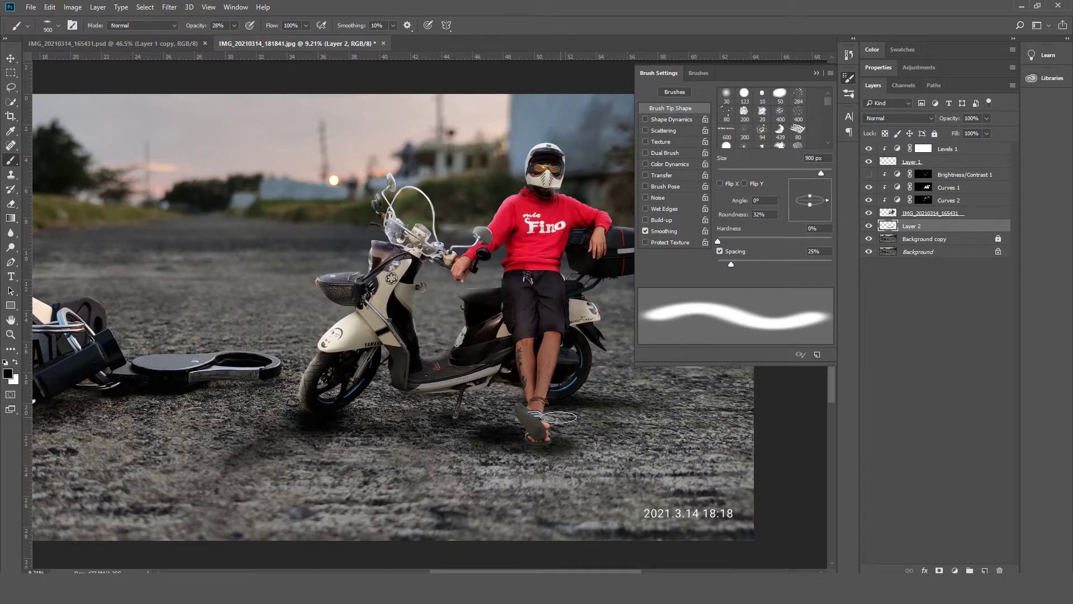
# Set the Curves 2 point to input 122, output 178, and the Curves 1 point to input 169, output 108.
pyautogui.scroll(1, 479, 290)
pyautogui.click(875, 201)
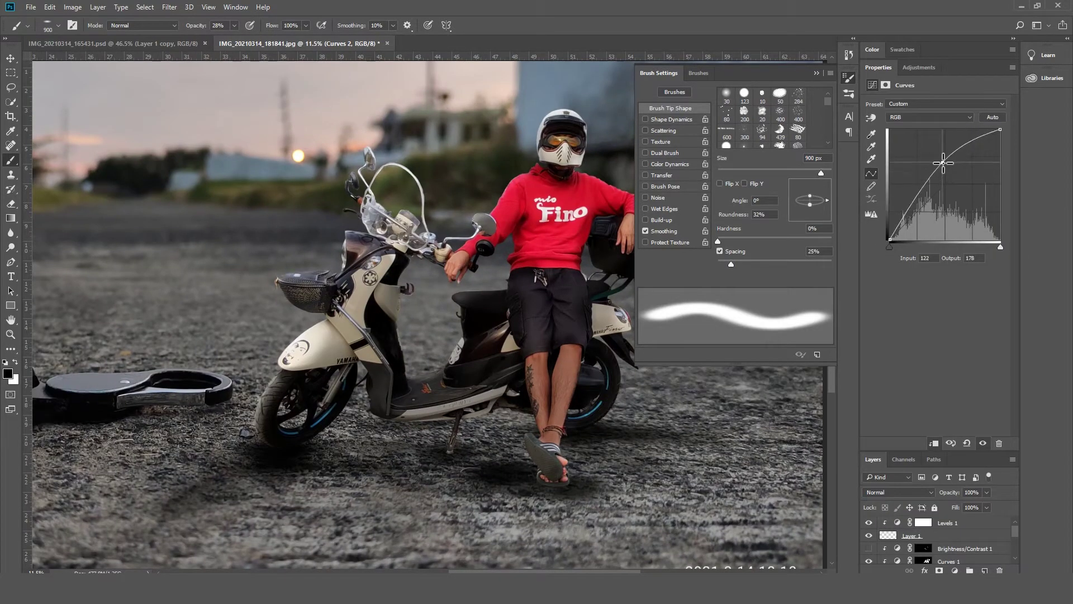
pyautogui.hotkey('alt', ']')
pyautogui.hotkey('alt', '[')
pyautogui.hotkey('alt', ']')
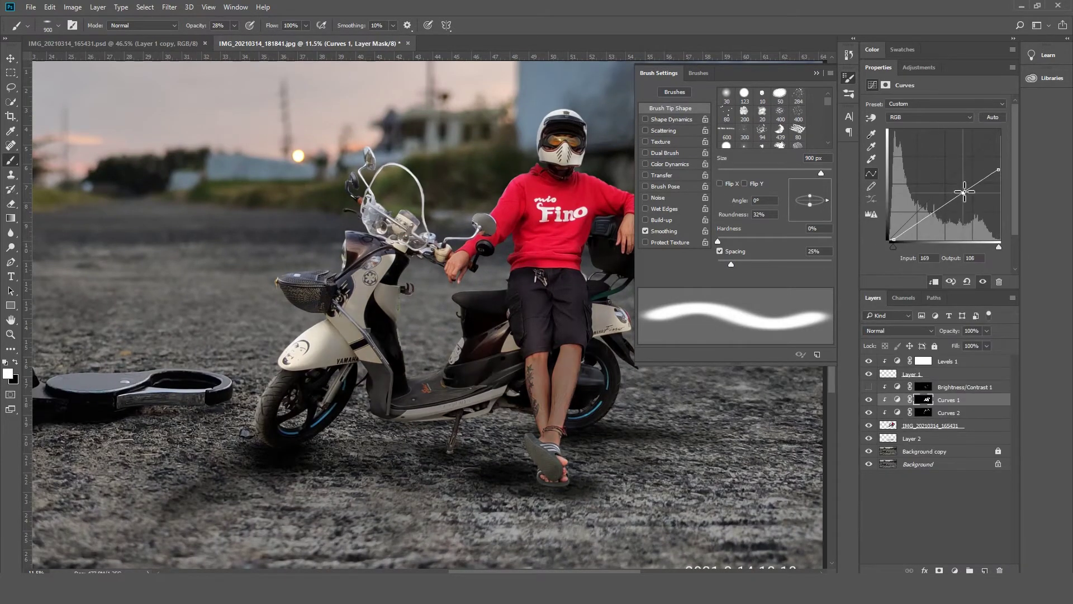
# Hide the Curves 1 layer and delete the Brightness/Contrast layer.
pyautogui.scroll(-3, 443, 340)
pyautogui.moveTo(443, 340)
pyautogui.mouseDown()
pyautogui.moveTo(492, 317)
pyautogui.moveTo(480, 343)
pyautogui.mouseUp()
pyautogui.click(869, 399)
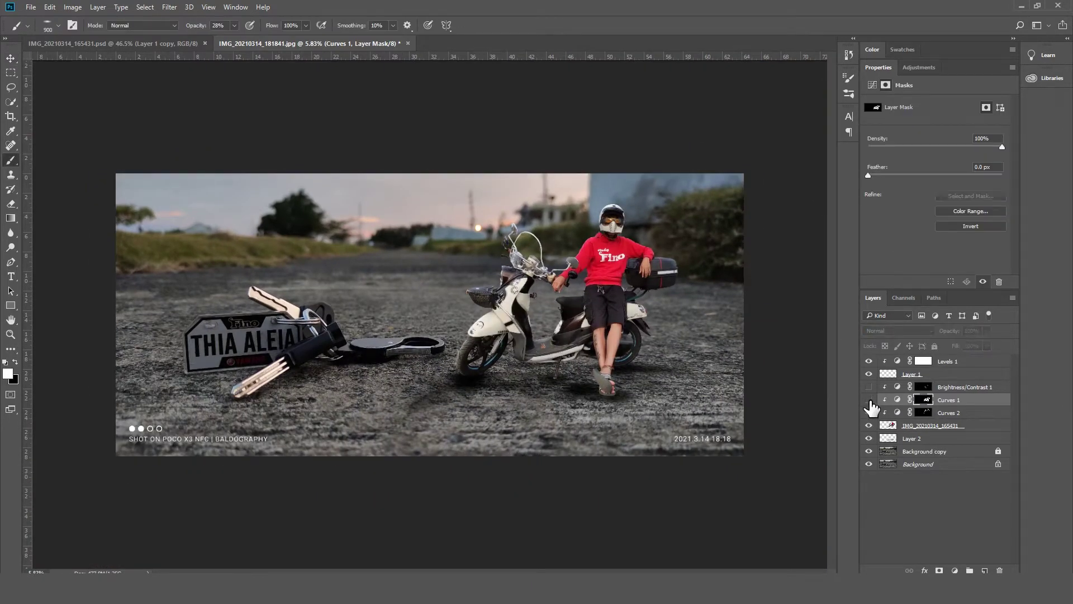
pyautogui.click(868, 387)
pyautogui.moveTo(950, 387); pyautogui.dragTo(999, 570)
# Try a clipped Color Balance adjustment on the rider with a different tone range and magenta-green shift, and delete it.
pyautogui.click(954, 570)
pyautogui.click(984, 447)
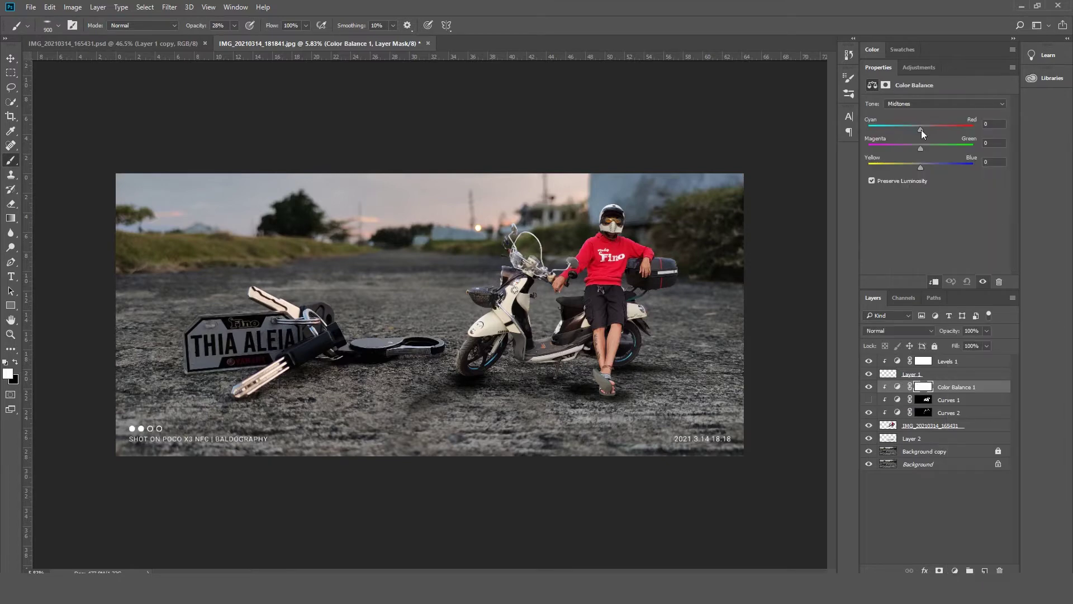
pyautogui.click(944, 104)
pyautogui.click(917, 112)
pyautogui.moveTo(925, 148); pyautogui.dragTo(927, 149)
pyautogui.click(999, 281)
# Add a clipped Warming Filter (85) photo filter at 10% density, hide it, and show the Curves 1 layer again.
pyautogui.click(954, 570)
pyautogui.click(983, 471)
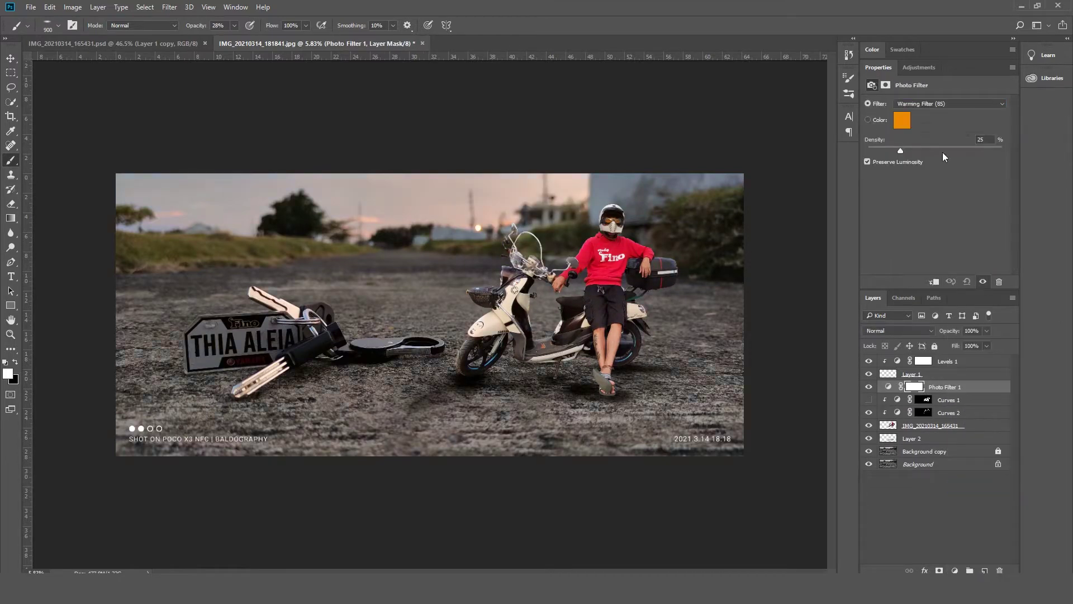
pyautogui.click(868, 386)
pyautogui.click(868, 399)
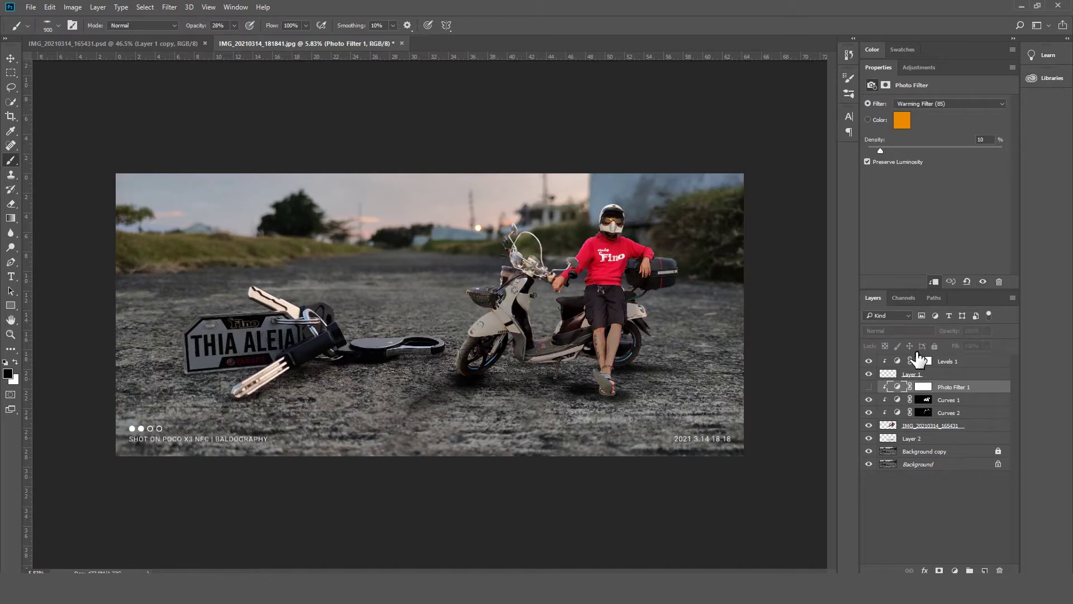
# Try out the blend modes, including Lighter Color, on the Curves 1 layer, return it to Normal, and delete the layer.
pyautogui.click(950, 399)
pyautogui.press('Down')
pyautogui.press('Down')
pyautogui.press('Down')
pyautogui.press('Down')
pyautogui.press('Down')
pyautogui.press('Down')
pyautogui.press('Down')
pyautogui.press('Down')
pyautogui.press('Down')
pyautogui.press('Down')
pyautogui.press('Down')
pyautogui.press('Down')
pyautogui.press('Down')
pyautogui.press('Down')
pyautogui.press('Down')
pyautogui.press('Down')
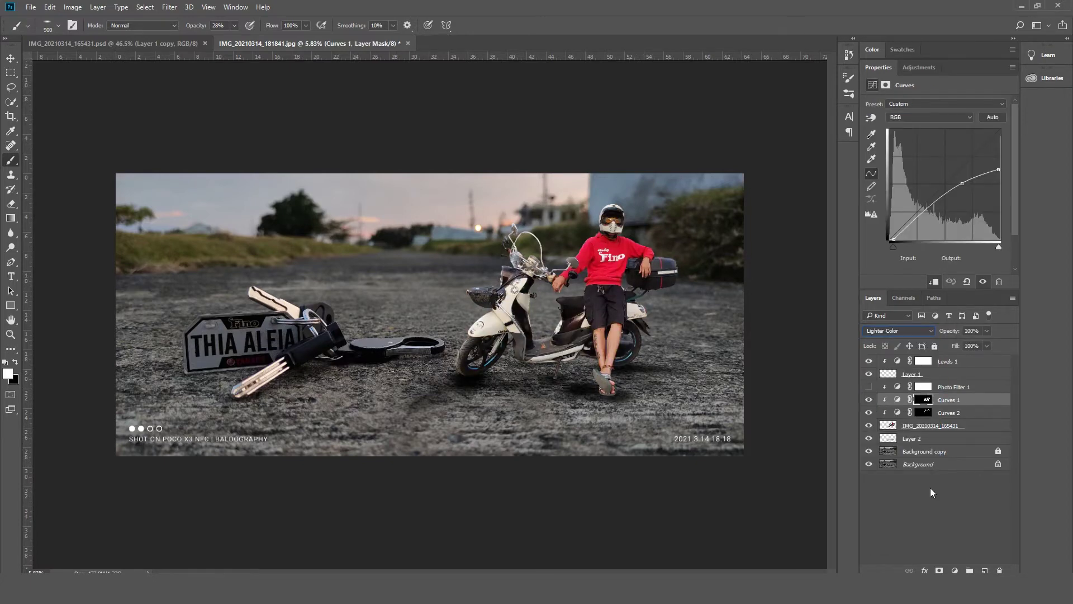
pyautogui.hotkey('shift', 'alt', 'n')
pyautogui.click(559, 367)
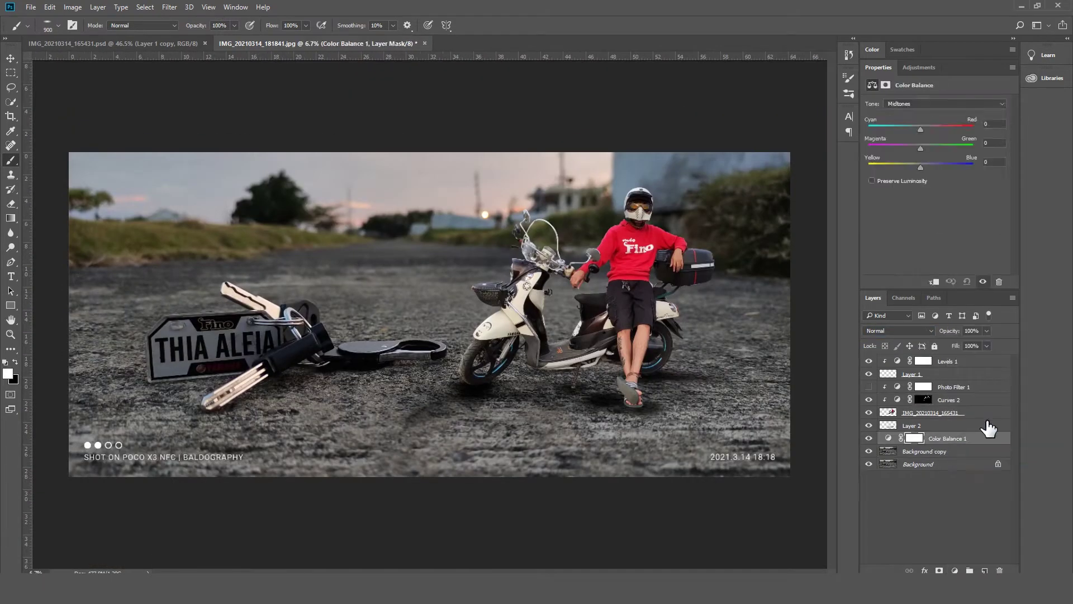
# Brighten the background with an Exposure adjustment of +1.28 above Background copy and set the shadow layer's opacity to 71%.
pyautogui.moveTo(935, 130)
pyautogui.mouseDown()
pyautogui.moveTo(910, 134)
pyautogui.moveTo(948, 132)
pyautogui.mouseUp()
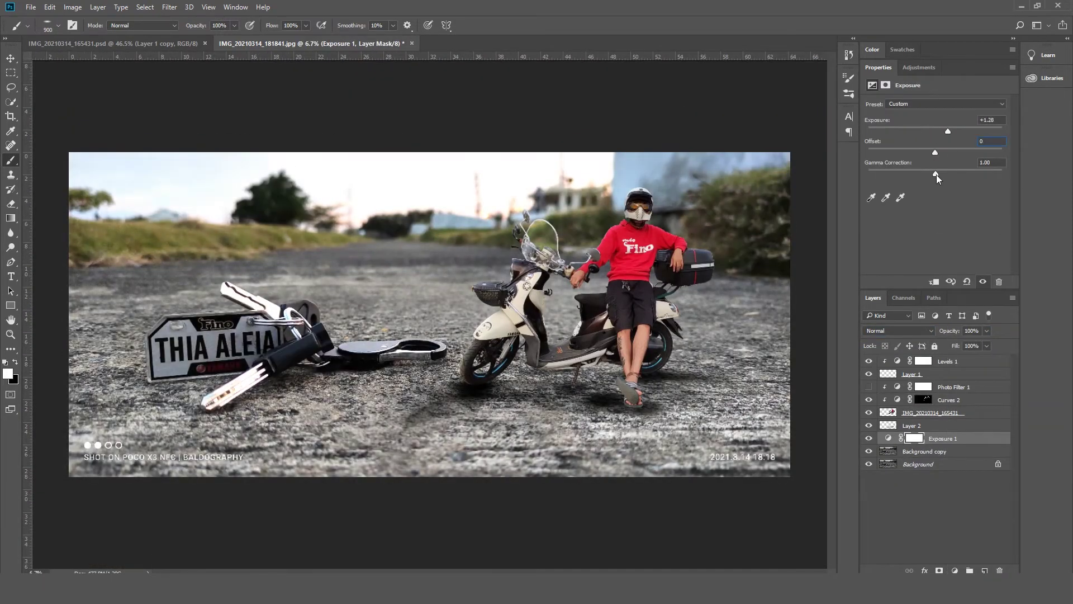
pyautogui.click(928, 426)
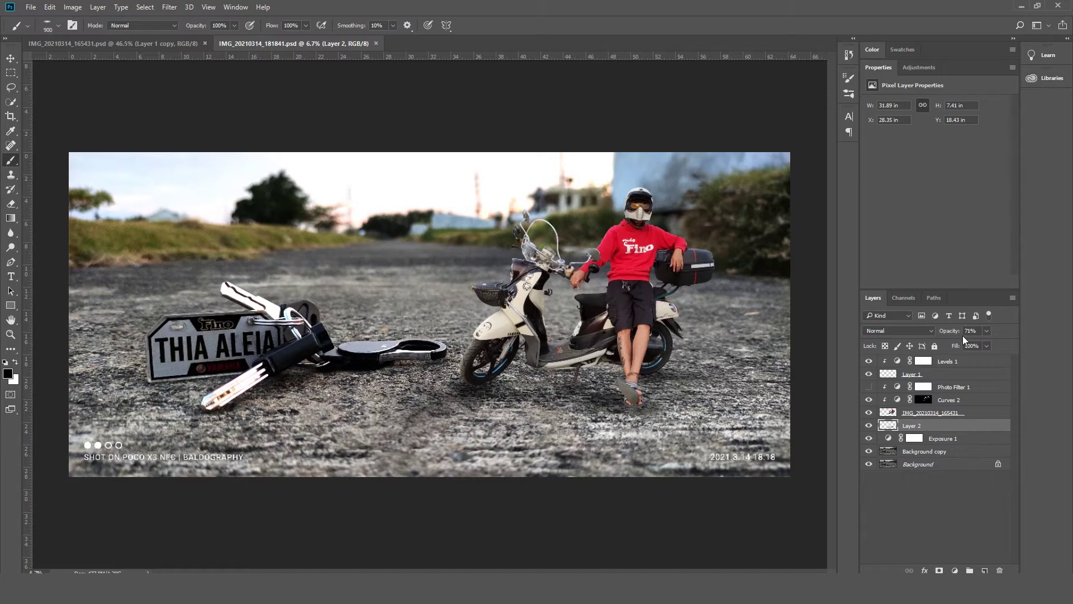
# Clip an Exposure adjustment of +0.44 with offset -0.0125 to the rider layer and set the Curves 2 point to input 139, output 163.
pyautogui.click(955, 570)
pyautogui.moveTo(920, 131); pyautogui.dragTo(940, 133)
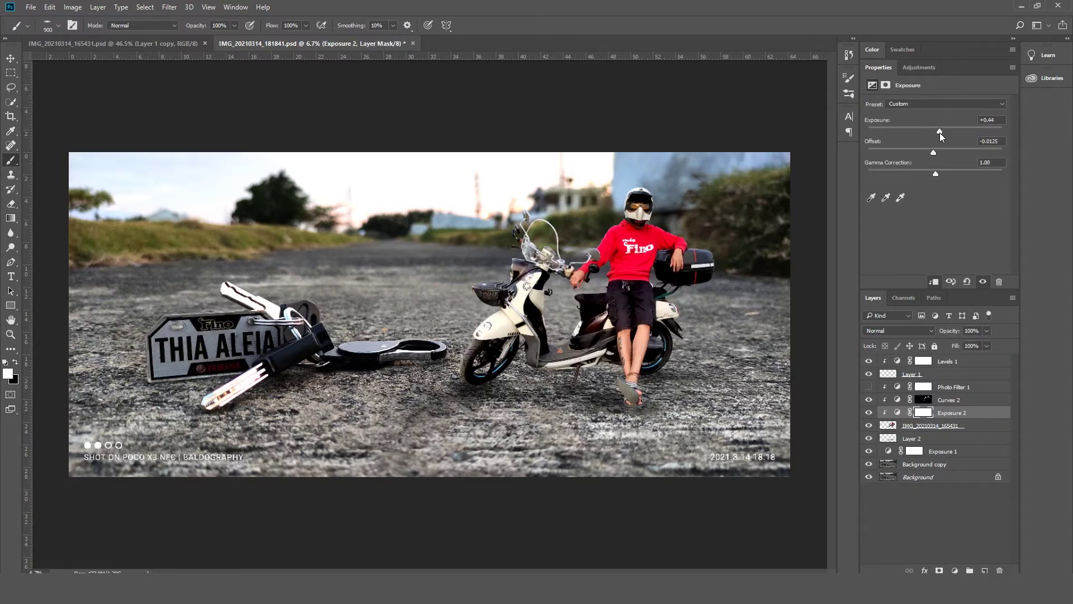
pyautogui.click(894, 401)
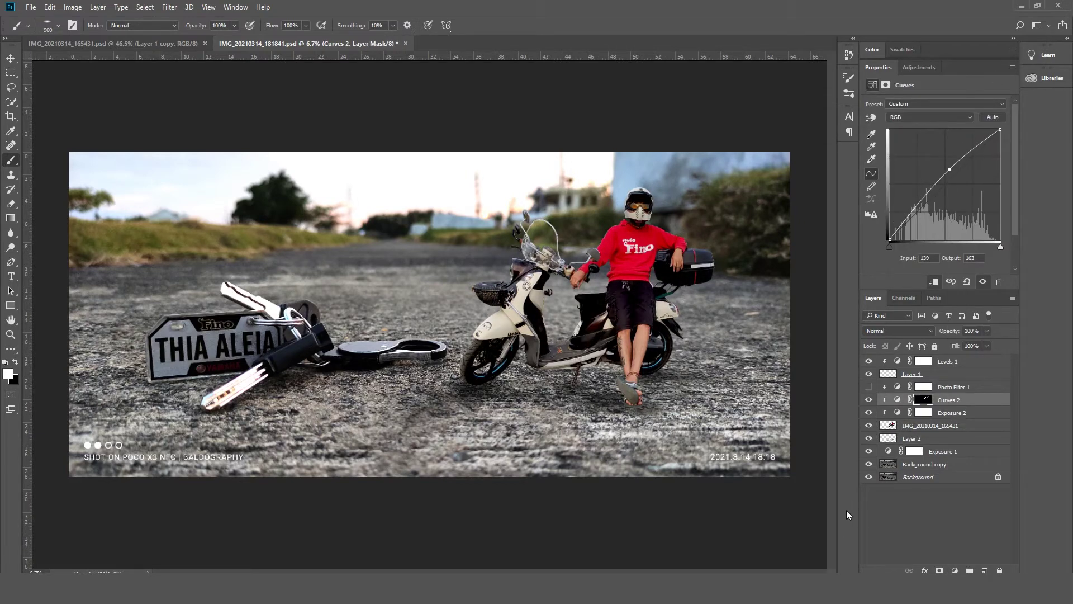
# Add a clipped Levels adjustment above the rider's Exposure layer and invert its mask.
pyautogui.click(923, 412)
pyautogui.click(954, 570)
pyautogui.click(978, 382)
pyautogui.click(925, 412)
pyautogui.hotkey('ctrl', 'i')
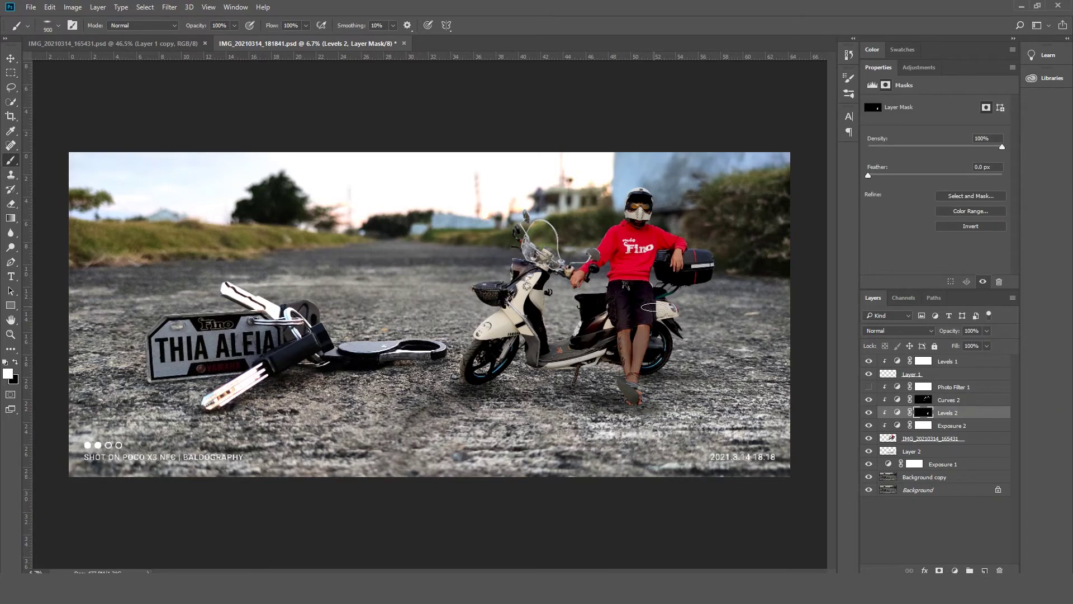
# Paint the Levels 2 mask over the rider's legs and the scooter's rear and front body to shade them.
pyautogui.moveTo(648, 313)
pyautogui.mouseDown()
pyautogui.moveTo(653, 386)
pyautogui.moveTo(615, 335)
pyautogui.mouseUp()
pyautogui.moveTo(548, 312)
pyautogui.mouseDown()
pyautogui.moveTo(491, 332)
pyautogui.moveTo(536, 335)
pyautogui.mouseUp()
pyautogui.press('ctrl')
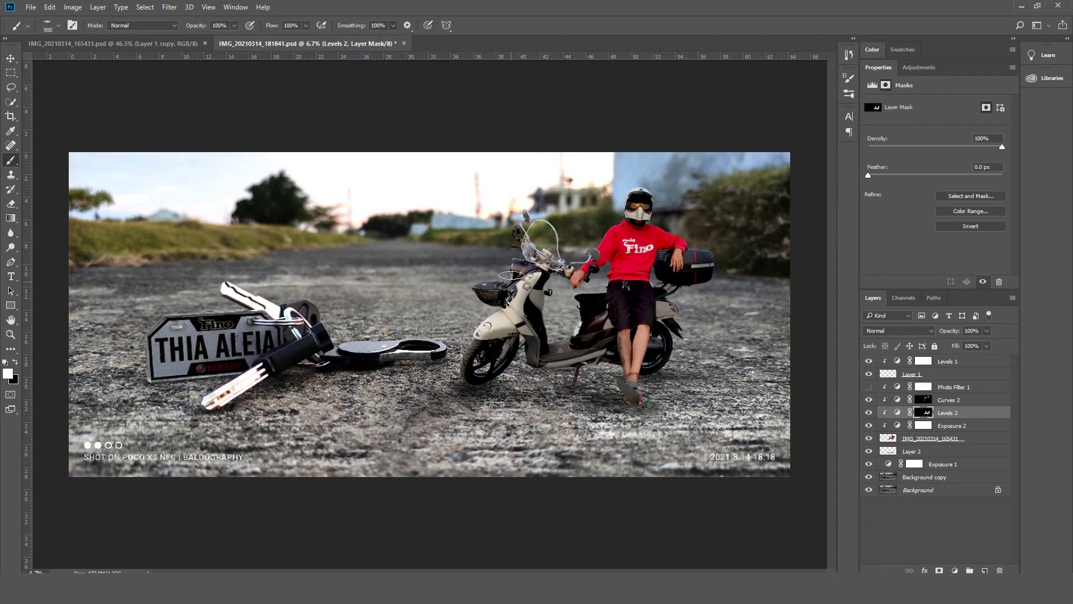
# Set the brush to 51% opacity and 13% smoothing, and paint the Levels 2 mask over the rider's legs.
pyautogui.moveTo(393, 25); pyautogui.dragTo(369, 38)
pyautogui.moveTo(235, 25); pyautogui.dragTo(234, 39)
pyautogui.press('F5')
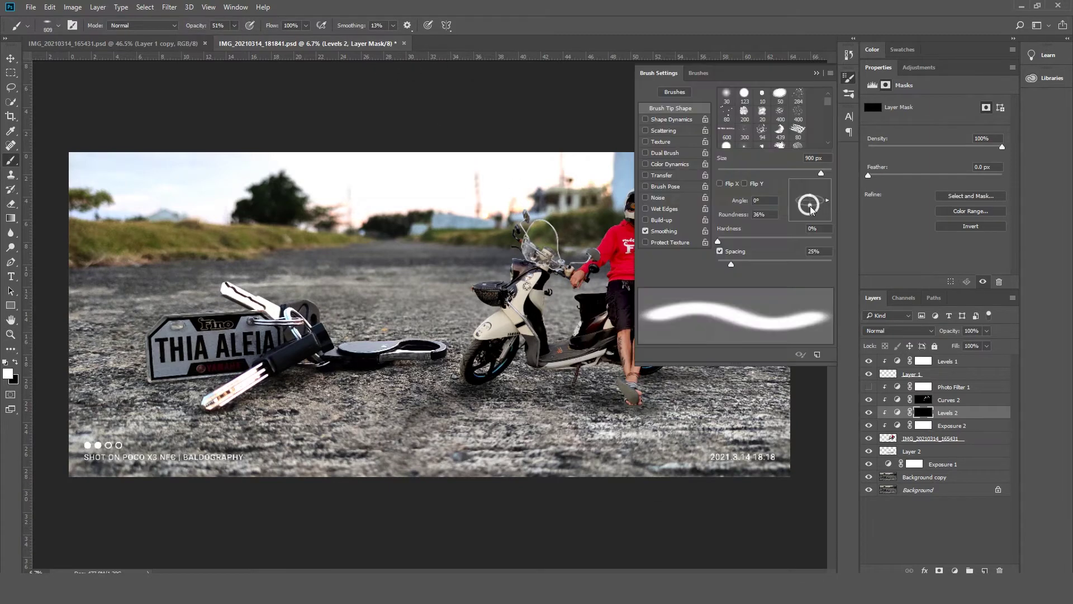
pyautogui.click(816, 73)
pyautogui.moveTo(629, 391)
pyautogui.mouseDown()
pyautogui.moveTo(690, 308)
pyautogui.moveTo(606, 268)
pyautogui.mouseUp()
# On shadow Layer 2, shape a flat black brush tip of 1700 px with 0° angle and 20% roundness.
pyautogui.click(912, 451)
pyautogui.press('x')
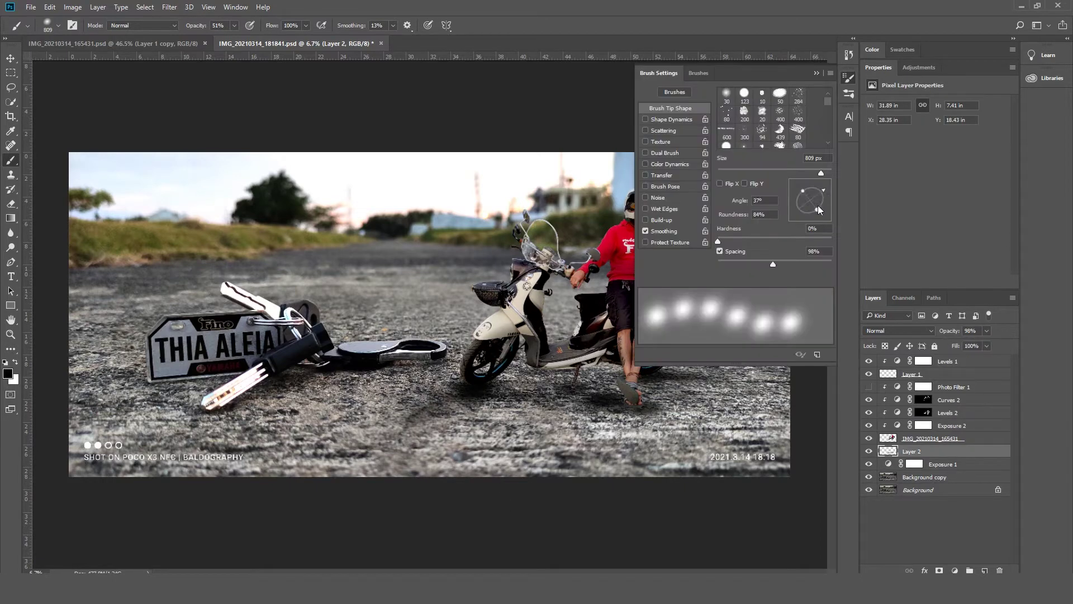
pyautogui.press('F5')
pyautogui.moveTo(817, 206); pyautogui.dragTo(813, 213)
pyautogui.press(']')
pyautogui.press(']')
pyautogui.press(']')
pyautogui.press(']')
pyautogui.press(']')
pyautogui.press(']')
pyautogui.press(']')
pyautogui.press(']')
pyautogui.press(']')
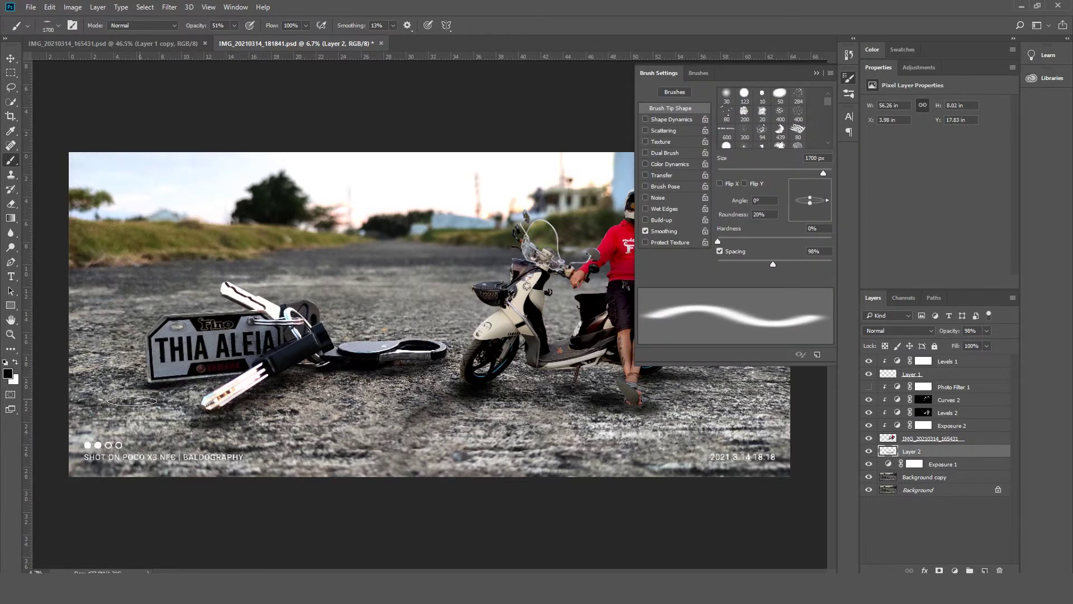
pyautogui.press('F5')
# Paint a soft ground shadow beneath the rider's feet and the scooter at 30% brush opacity, and save the document.
pyautogui.click(626, 410)
pyautogui.press('3')
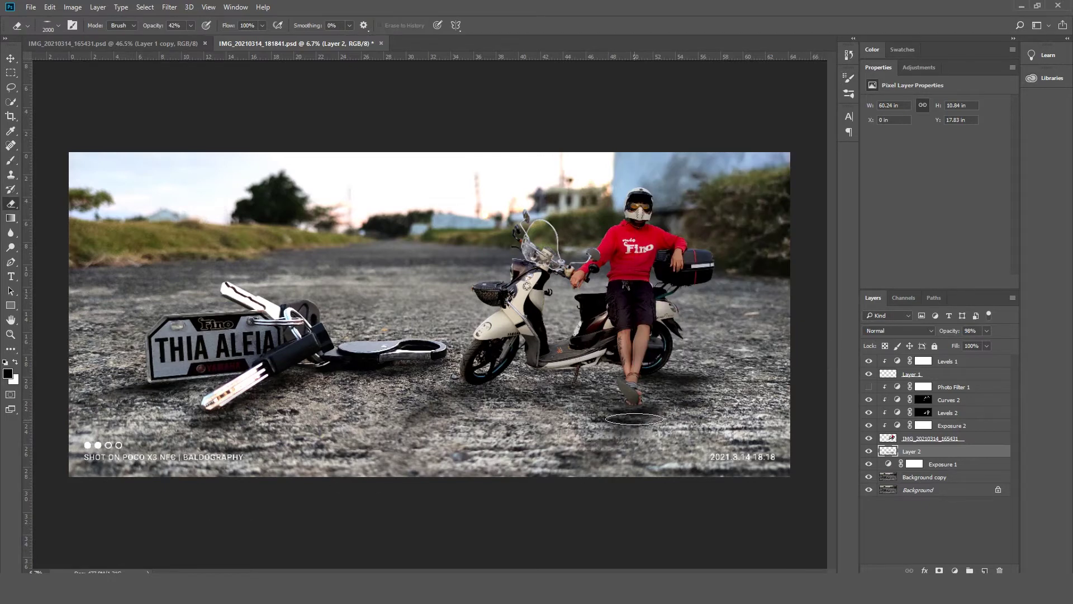
pyautogui.moveTo(442, 413); pyautogui.dragTo(704, 385)
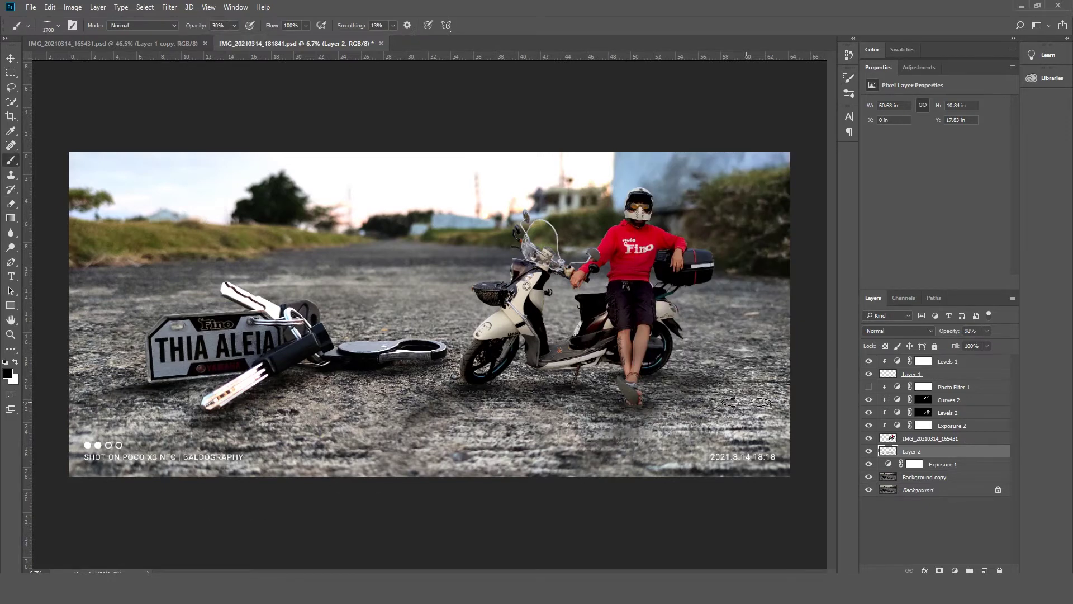
pyautogui.hotkey('ctrl', 's')
# Try exposure -0.17, offset -0.0167 and gamma 1.13 on the rider's Exposure 2 layer, and reset the adjustment.
pyautogui.click(923, 400)
pyautogui.click(923, 413)
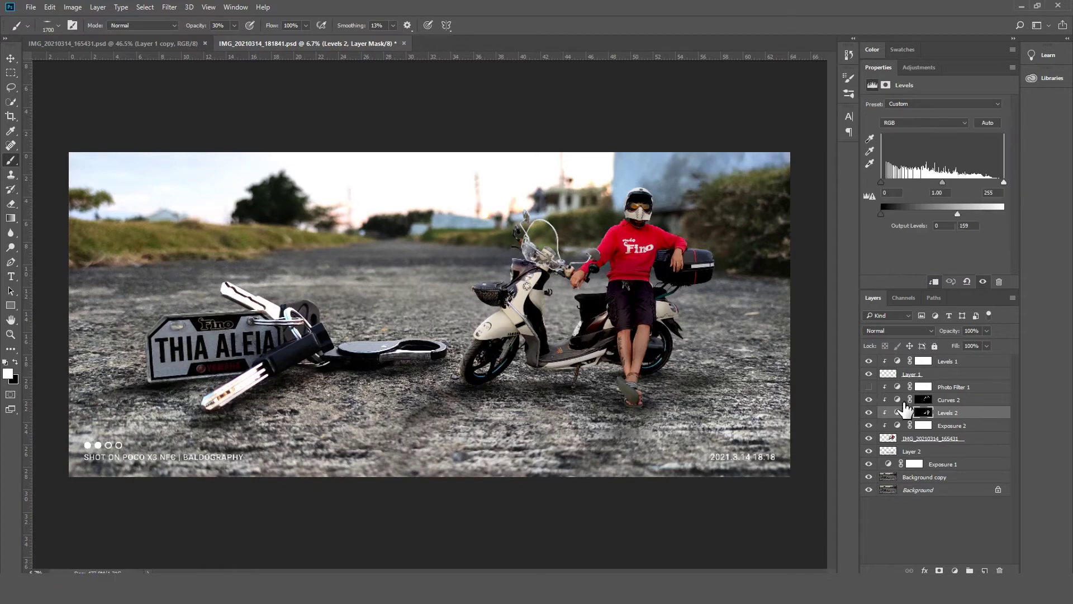
pyautogui.click(868, 425)
pyautogui.click(868, 425)
pyautogui.click(923, 425)
pyautogui.moveTo(936, 173); pyautogui.dragTo(930, 174)
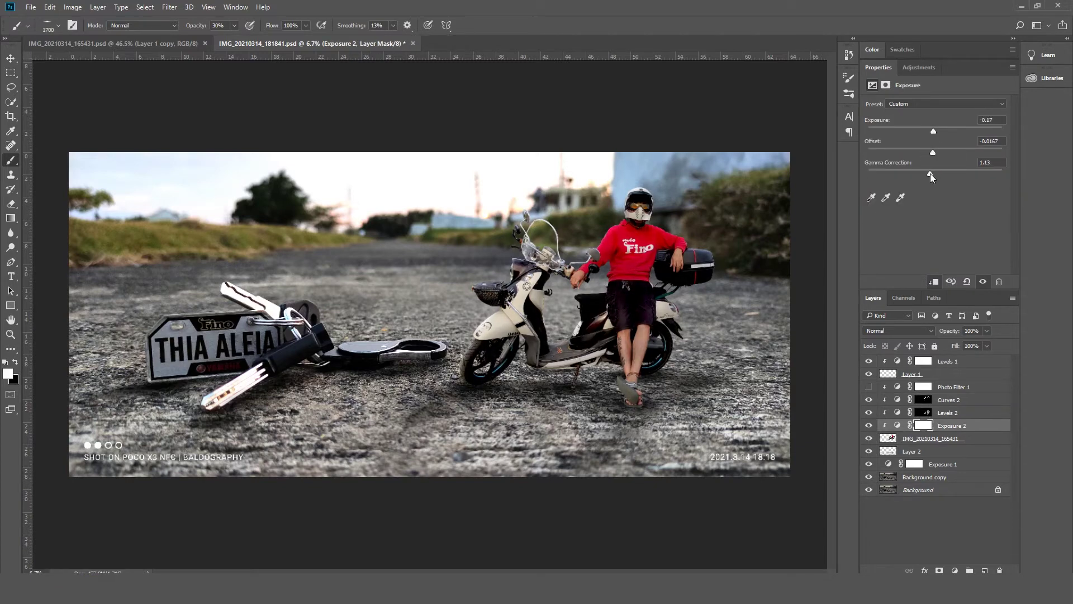
pyautogui.click(967, 281)
# Hide Curves 2, add a clipped Exposure adjustment of +1.67 above Exposure 2, and invert its mask.
pyautogui.click(868, 400)
pyautogui.moveTo(972, 426); pyautogui.dragTo(996, 413)
pyautogui.moveTo(935, 131); pyautogui.dragTo(951, 128)
pyautogui.hotkey('ctrl', 'i')
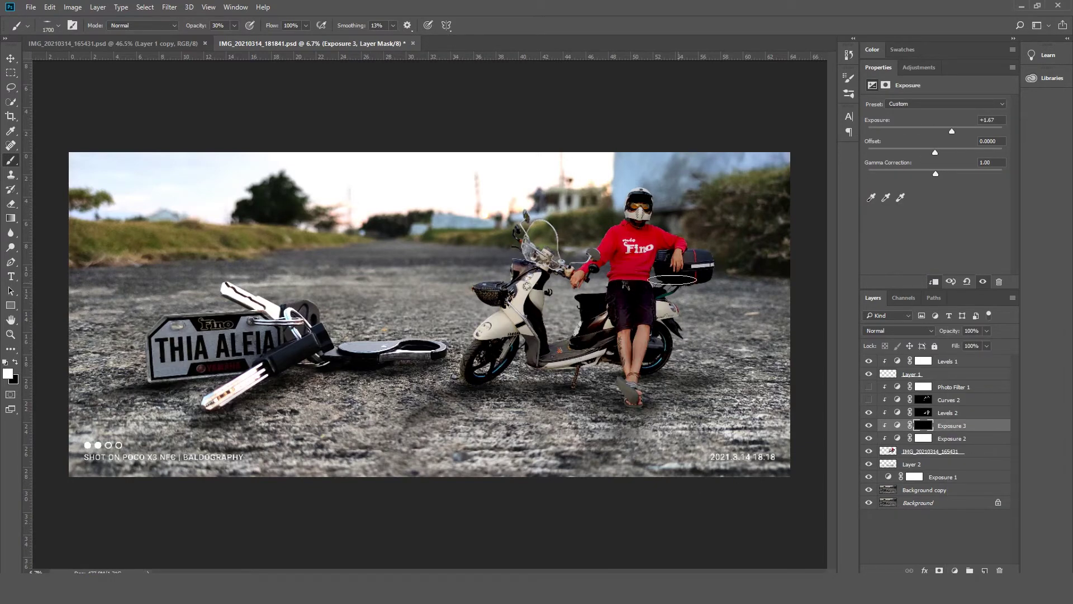
# Paint the Exposure 3 mask at 100% brush opacity to brighten the light-facing edges of the rider and scooter.
pyautogui.press('F5')
pyautogui.press('F5')
pyautogui.scroll(5, 631, 224)
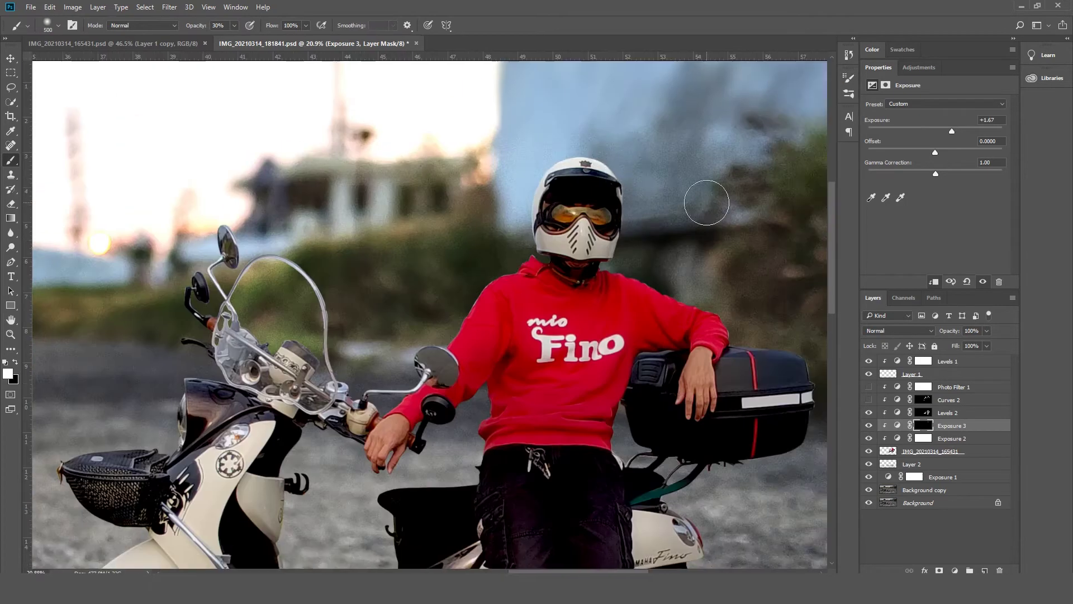
pyautogui.press('0')
pyautogui.moveTo(424, 416)
pyautogui.mouseDown()
pyautogui.moveTo(568, 409)
pyautogui.moveTo(542, 277)
pyautogui.mouseUp()
pyautogui.moveTo(432, 468)
pyautogui.mouseDown()
pyautogui.moveTo(475, 414)
pyautogui.moveTo(698, 280)
pyautogui.mouseUp()
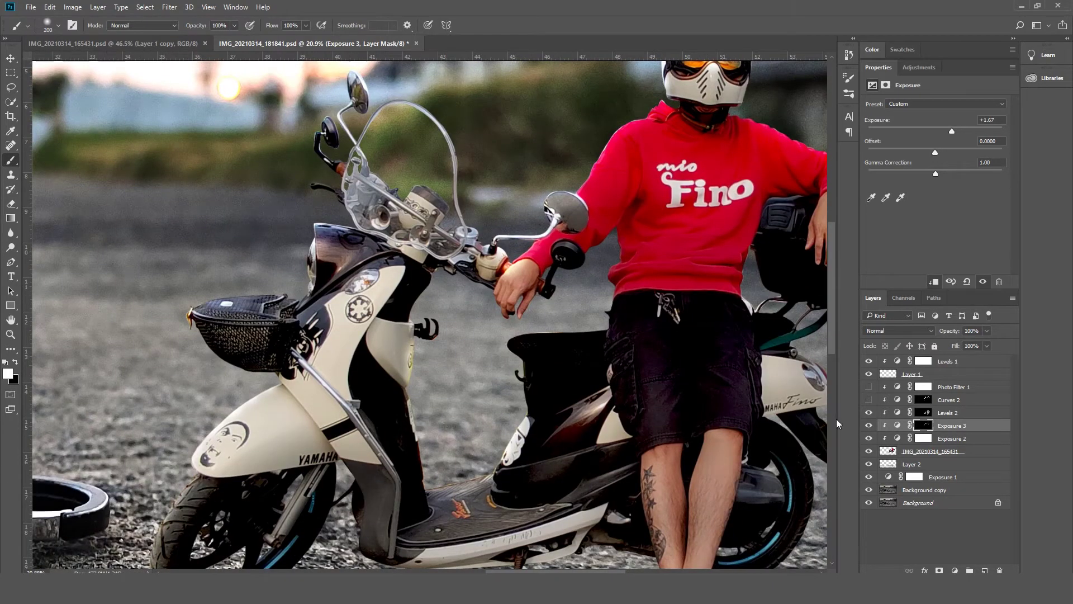
# Load the rider layer's outline as a selection, retouch the red sleeve with the Clone Stamp, and deselect.
pyautogui.click(930, 451)
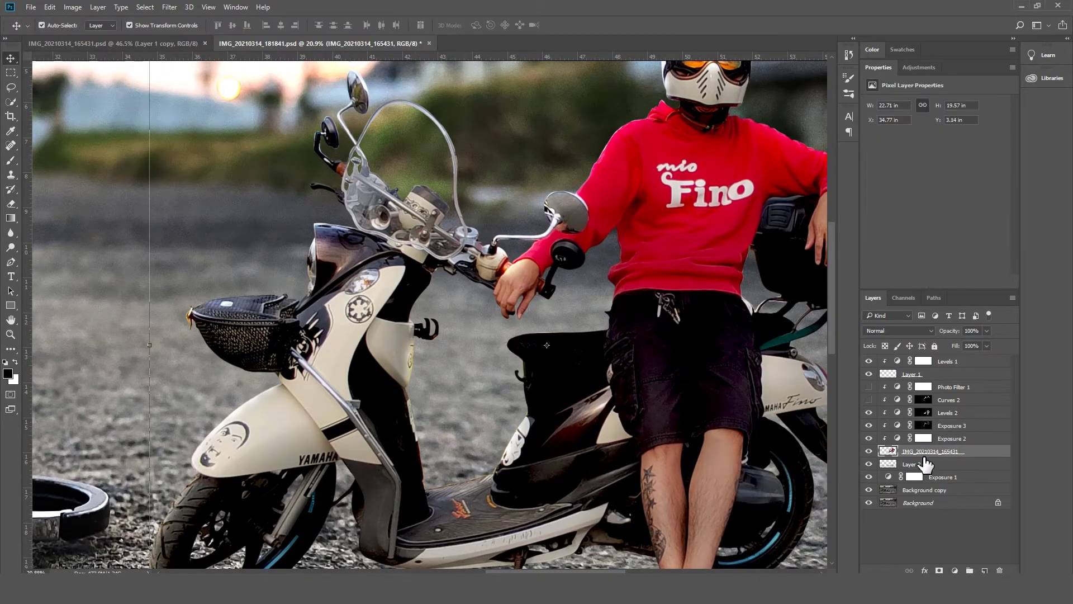
pyautogui.keyDown('ctrl'); pyautogui.click(888, 451); pyautogui.keyUp('ctrl')
pyautogui.press('j')
pyautogui.hotkey('ctrl', '+')
pyautogui.hotkey('ctrl', '+')
pyautogui.press('e')
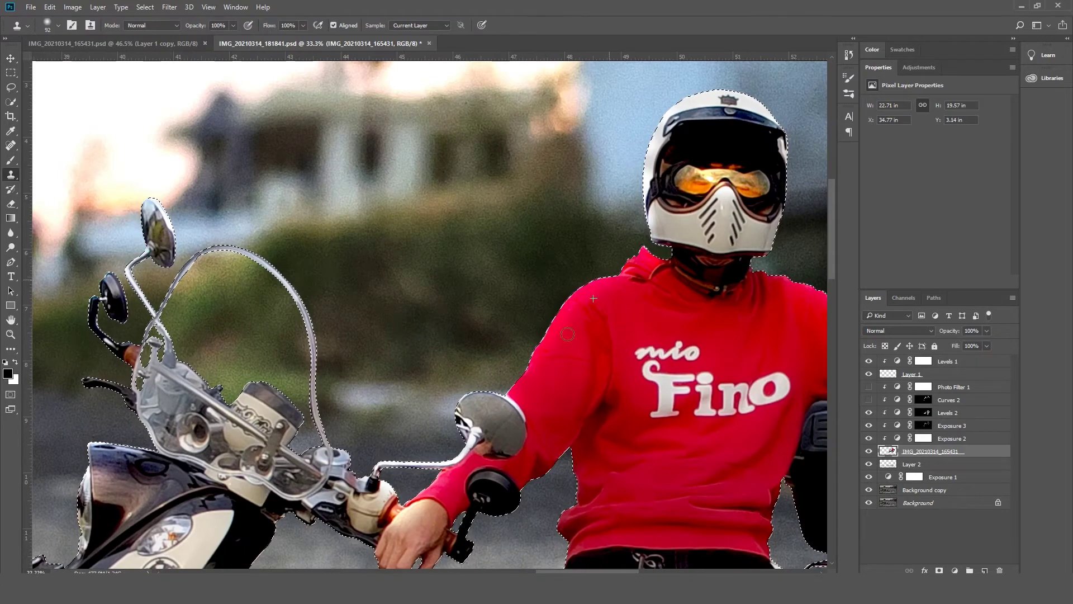
pyautogui.hotkey('ctrl', 'd')
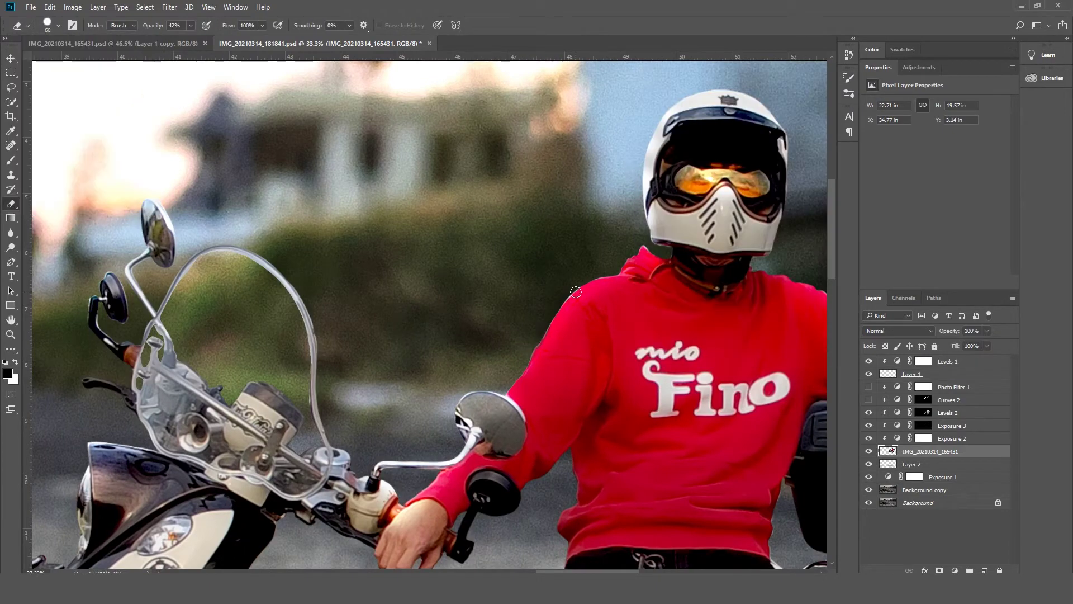
# Set the Eraser to 100% opacity for the rider layer and save the document.
pyautogui.press('0')
pyautogui.hotkey('ctrl', '-')
pyautogui.hotkey('ctrl', '-')
pyautogui.hotkey('ctrl', '-')
pyautogui.hotkey('ctrl', '-')
pyautogui.hotkey('ctrl', '-')
pyautogui.hotkey('ctrl', 's')
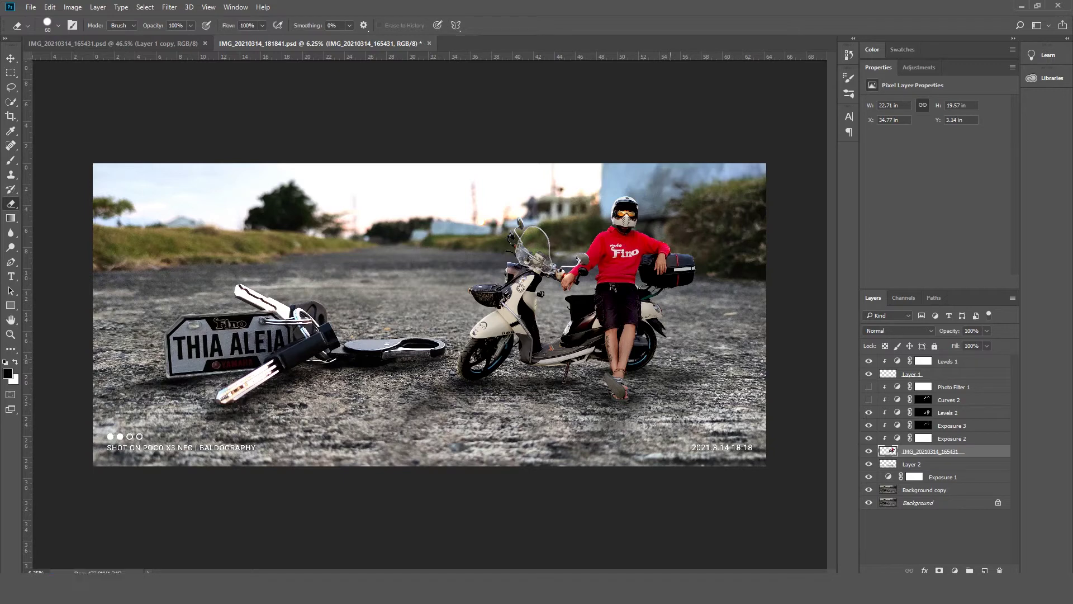
# Merge duplicates of all the layers into a single layer at the top of the stack and save the document.
pyautogui.hotkey('ctrl', 'alt', 'a')
pyautogui.hotkey('ctrl', 'j')
pyautogui.hotkey('ctrl', 'e')
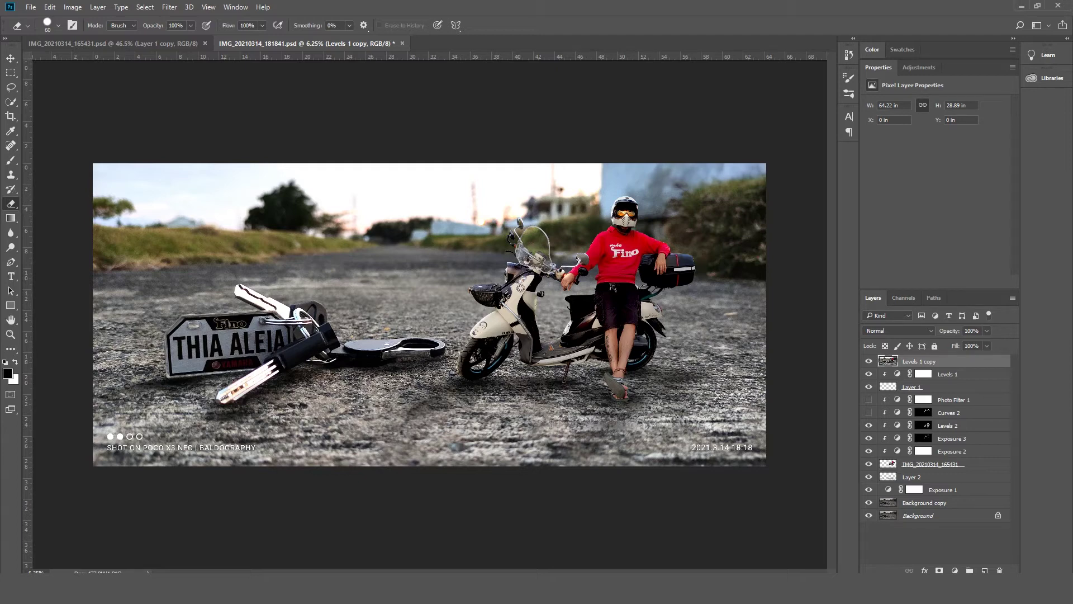
pyautogui.hotkey('ctrl', 's')
pyautogui.press('v')
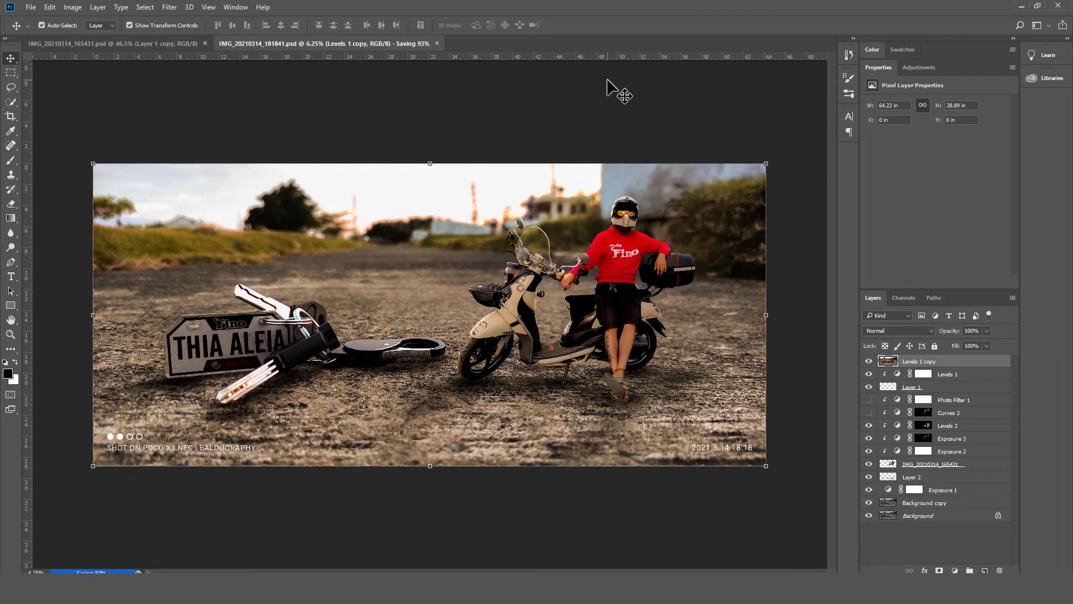
# Save a separate copy of the composite as another file.
pyautogui.hotkey('ctrl', 'shift', 's')
pyautogui.click(191, 442)
pyautogui.click(618, 522)
pyautogui.click(575, 300)
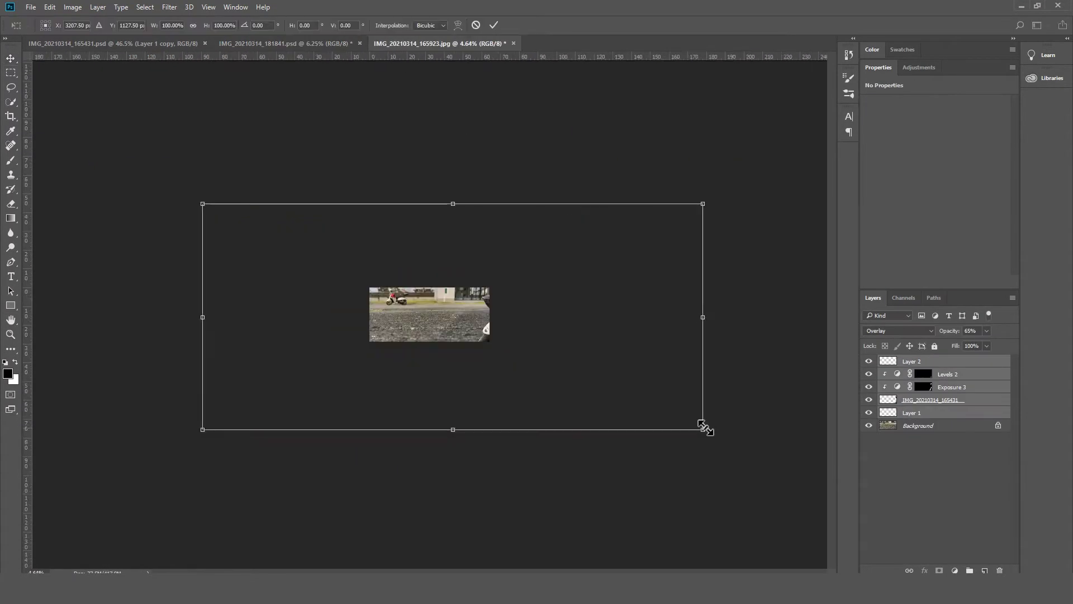
# Scale the selected rider and shadow layers down to fit the IMG_20210314_165923.jpg photo.
pyautogui.moveTo(702, 426); pyautogui.dragTo(485, 348)
pyautogui.keyDown('ctrl'); pyautogui.click(419, 311); pyautogui.keyUp('ctrl')
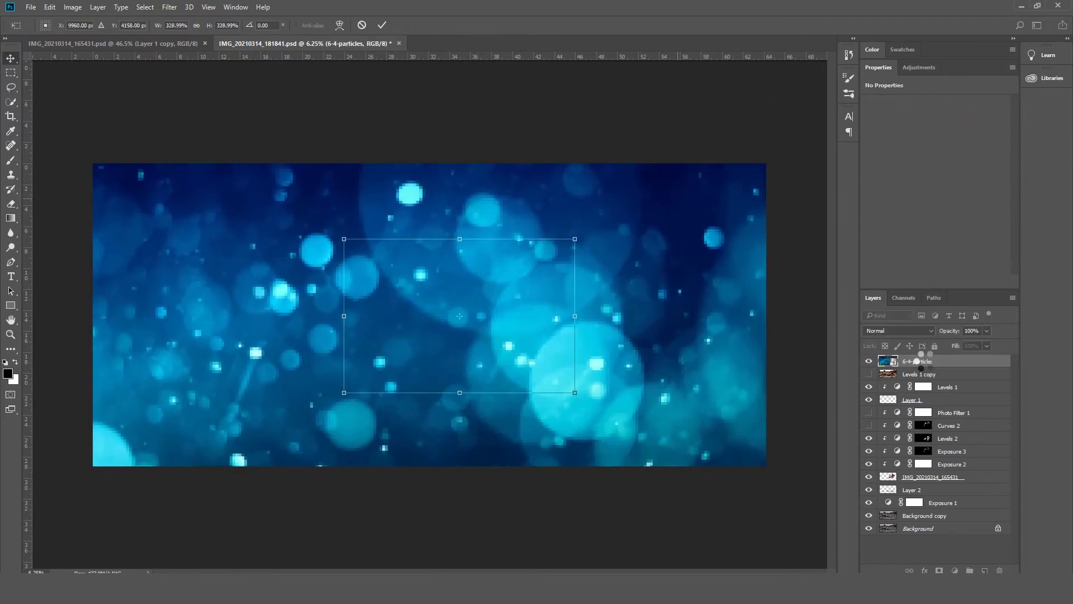
# Cycle the 6-4-particles layer over the composite through its blend modes, including Hue, and save the document.
pyautogui.hotkey('shift', '+')
pyautogui.hotkey('shift', '+')
pyautogui.hotkey('shift', '+')
pyautogui.hotkey('shift', '+')
pyautogui.hotkey('shift', '+')
pyautogui.hotkey('shift', '+')
pyautogui.hotkey('shift', '+')
pyautogui.hotkey('shift', '+')
pyautogui.hotkey('shift', '+')
pyautogui.hotkey('shift', '+')
pyautogui.hotkey('shift', '+')
pyautogui.hotkey('shift', '+')
pyautogui.hotkey('shift', '+')
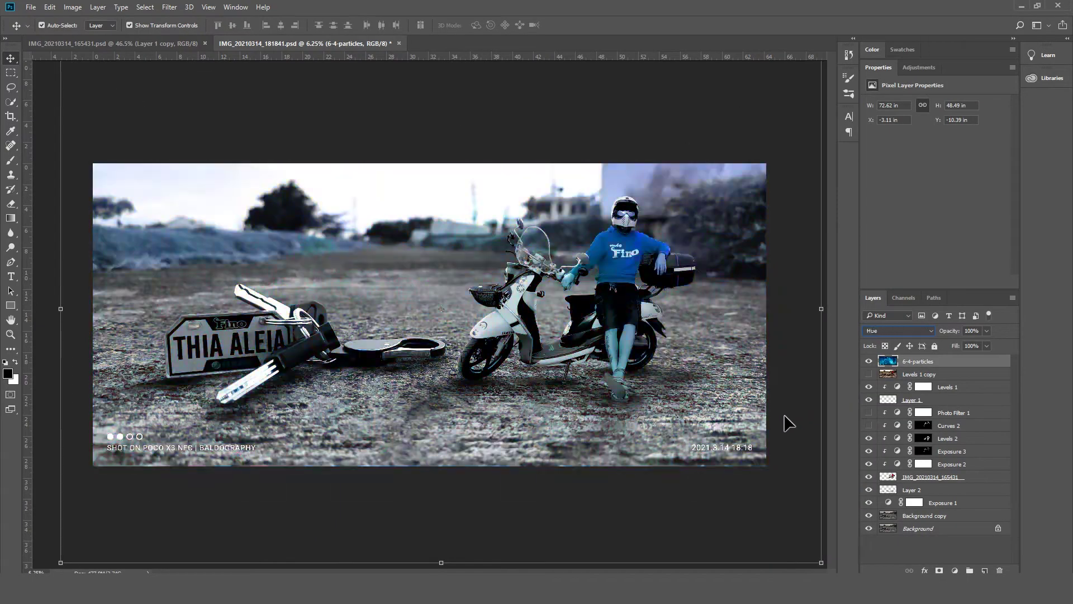
pyautogui.hotkey('ctrl', 's')
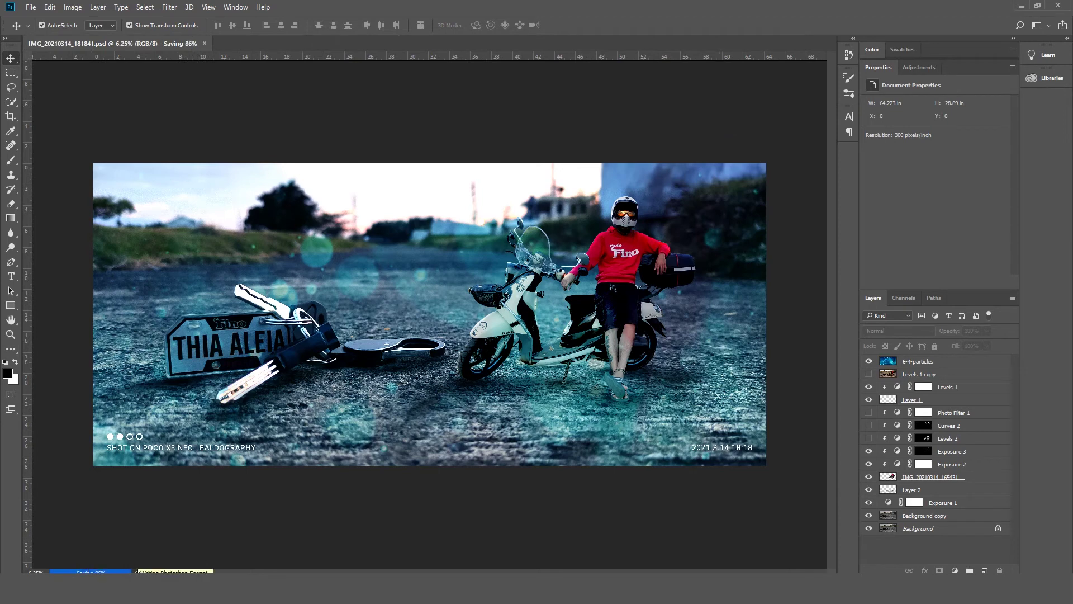
pyautogui.press('h')
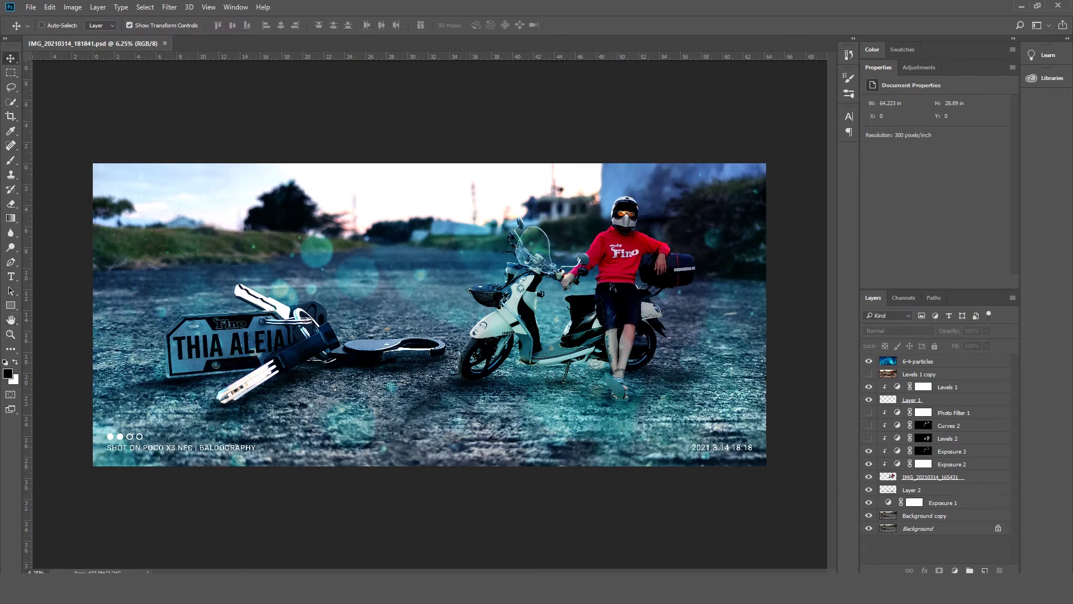
pyautogui.press('v')
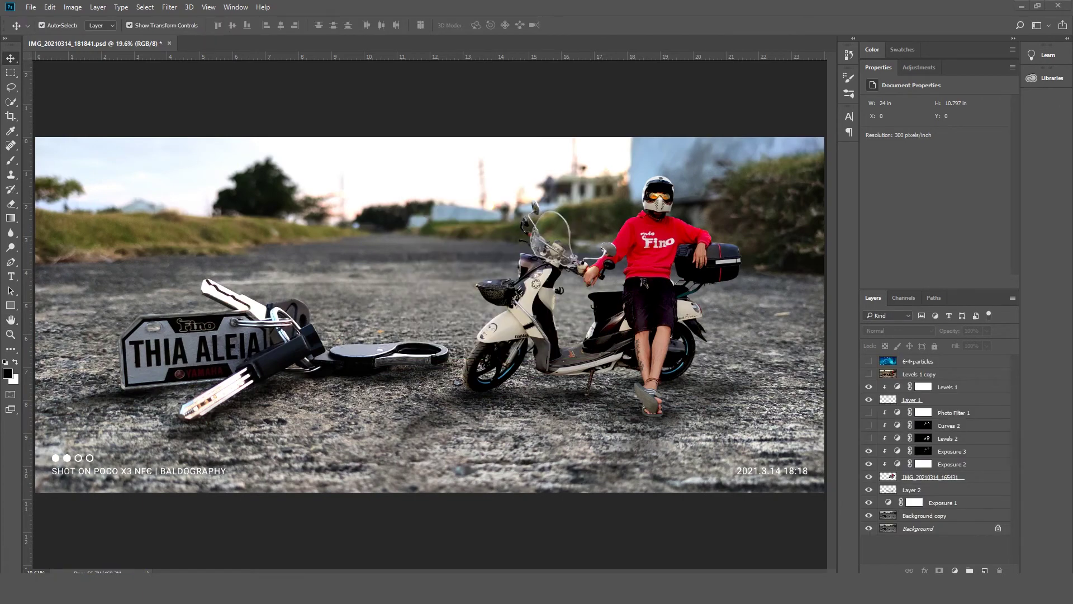
pyautogui.hotkey('ctrl', 'shift', 'alt', 'n')
pyautogui.click(170, 6)
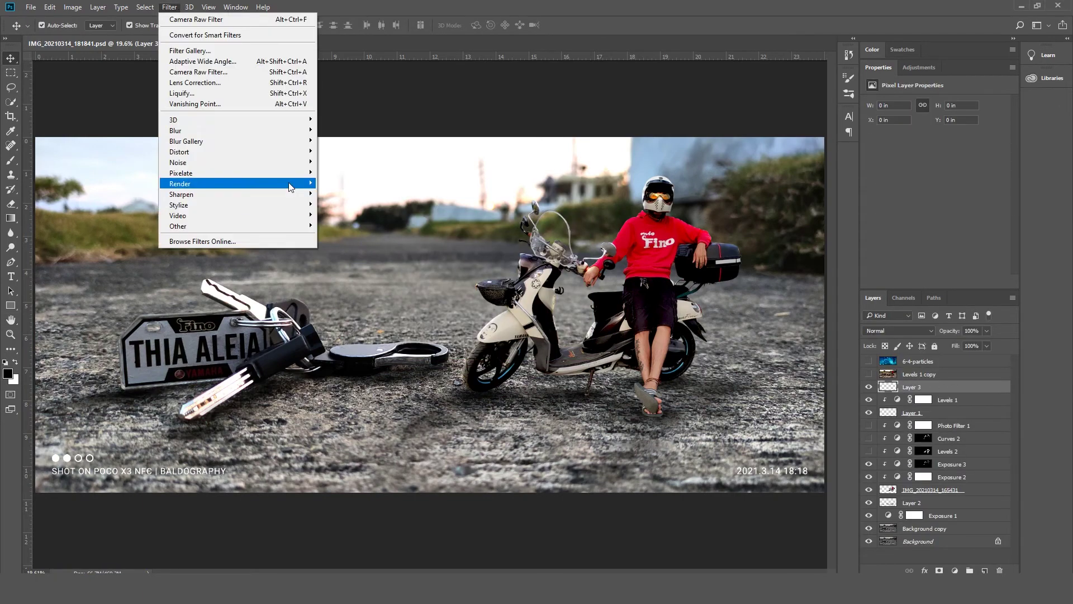
pyautogui.moveTo(251, 124)
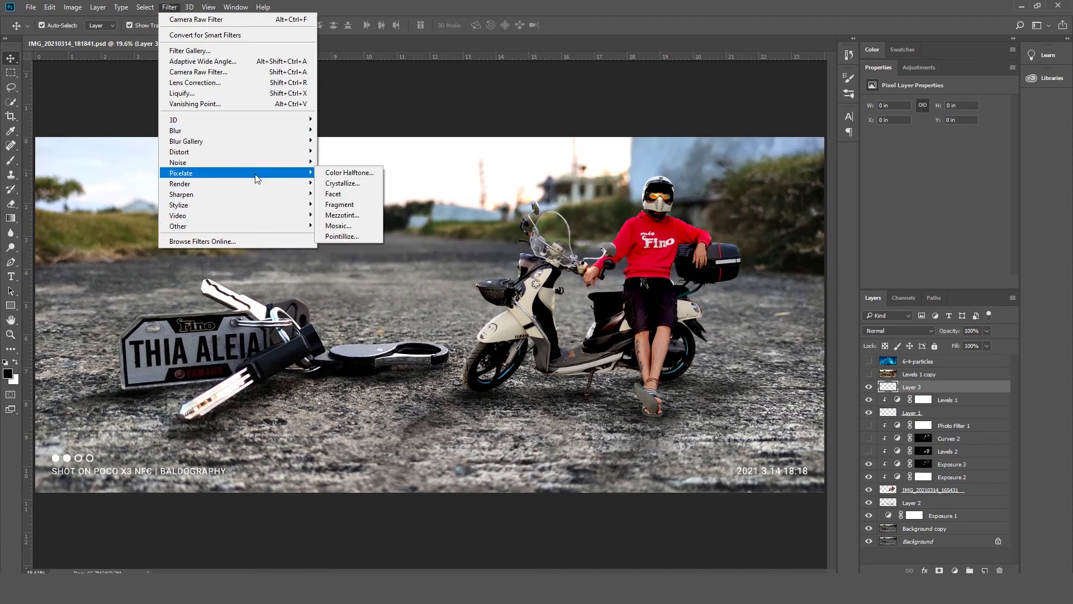
pyautogui.click(346, 163)
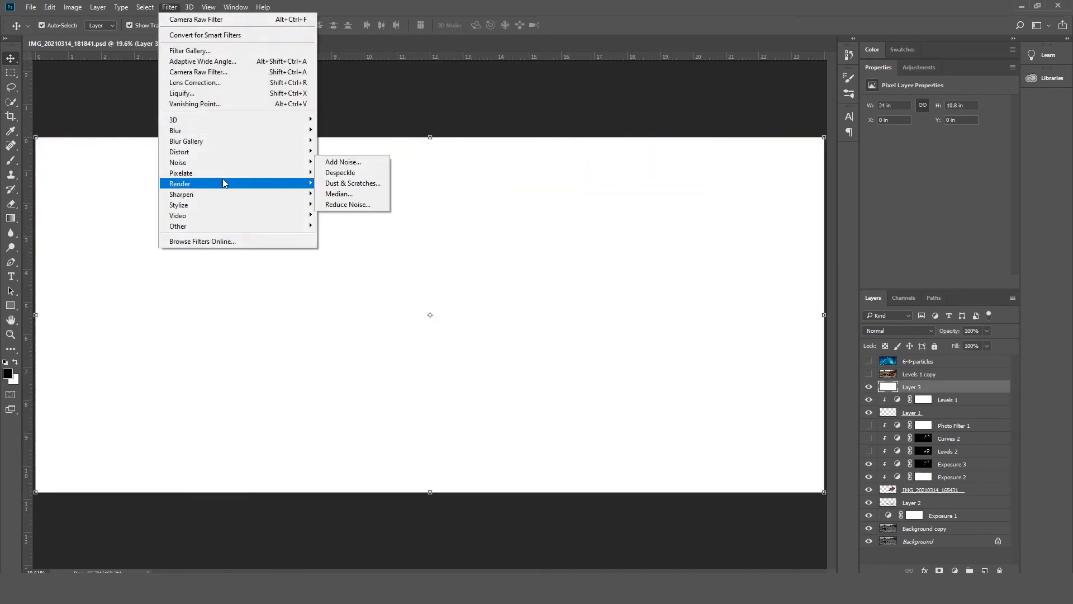
pyautogui.click(346, 162)
pyautogui.hotkey('ctrl', 'z')
pyautogui.hotkey('ctrl', 'z')
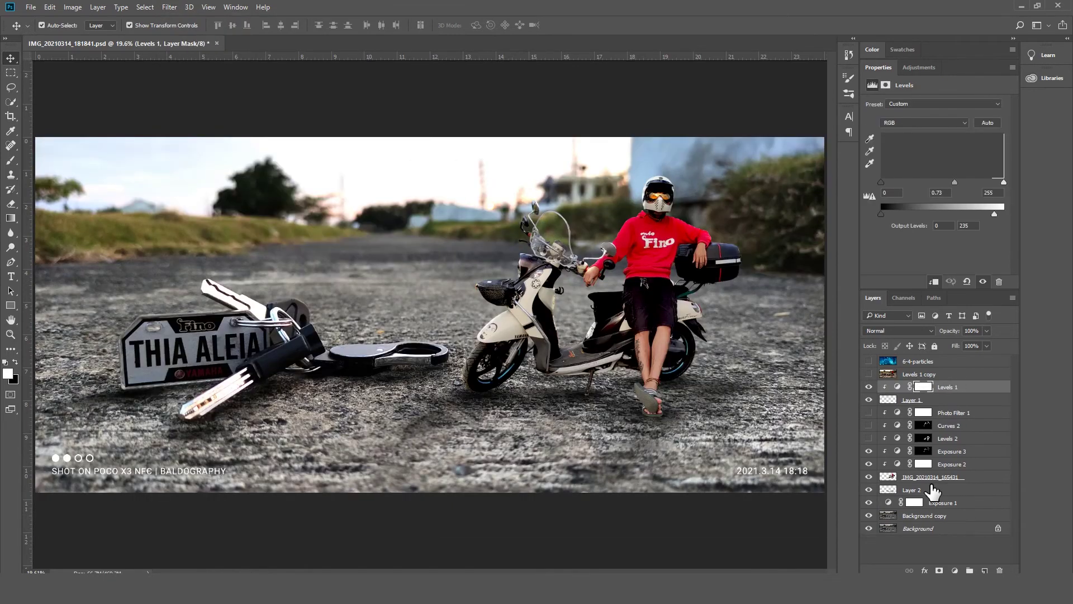
# Scale the Screen-blended light flare image and place its glow on the horizon behind the scooter's windshield.
pyautogui.click(575, 148)
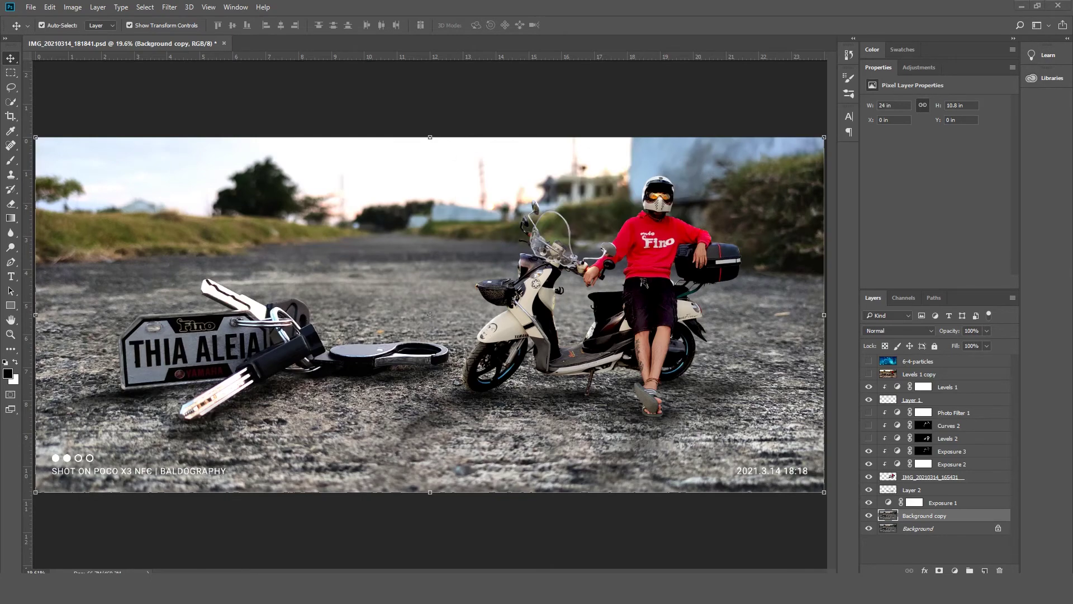
pyautogui.moveTo(587, 311); pyautogui.dragTo(739, 311)
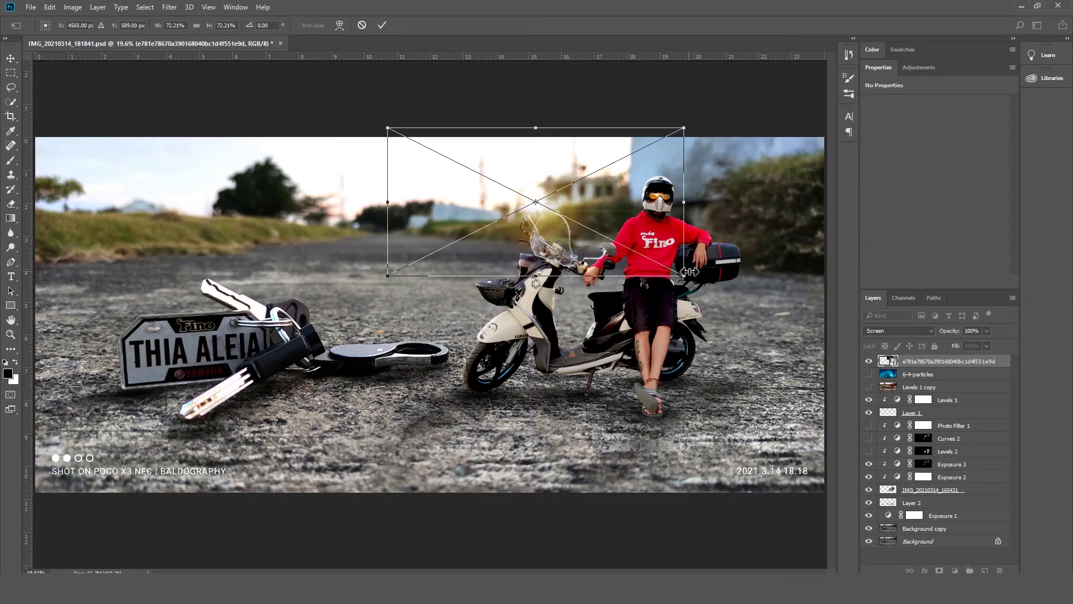
# Try a duplicate of the light flare over the key ring and delete the copy.
pyautogui.moveTo(615, 160); pyautogui.dragTo(275, 321)
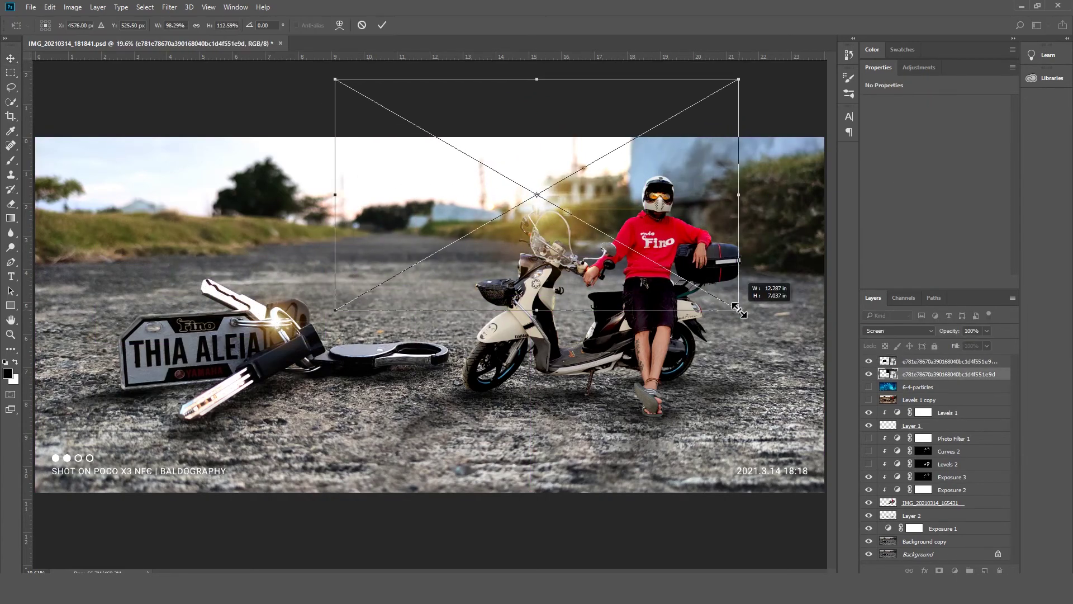
pyautogui.click(601, 134)
pyautogui.hotkey('ctrl', 'z')
pyautogui.press('Delete')
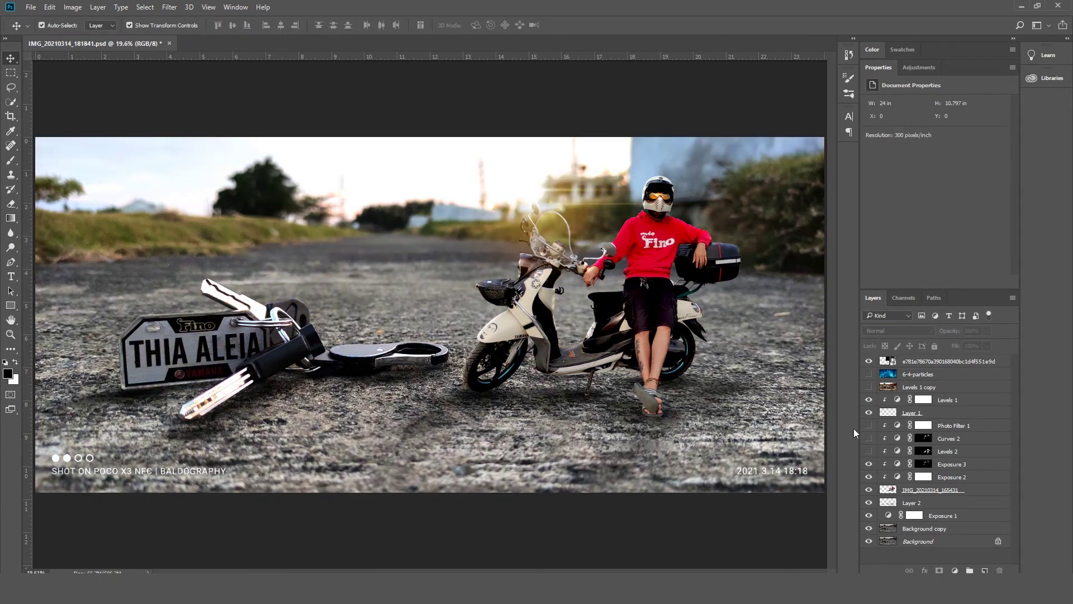
# Add a clipped, colorized Hue/Saturation layer above Curves 2 with hue 39, saturation 95, lightness +3, and adjust its blending options.
pyautogui.click(869, 438)
pyautogui.click(955, 570)
pyautogui.click(983, 442)
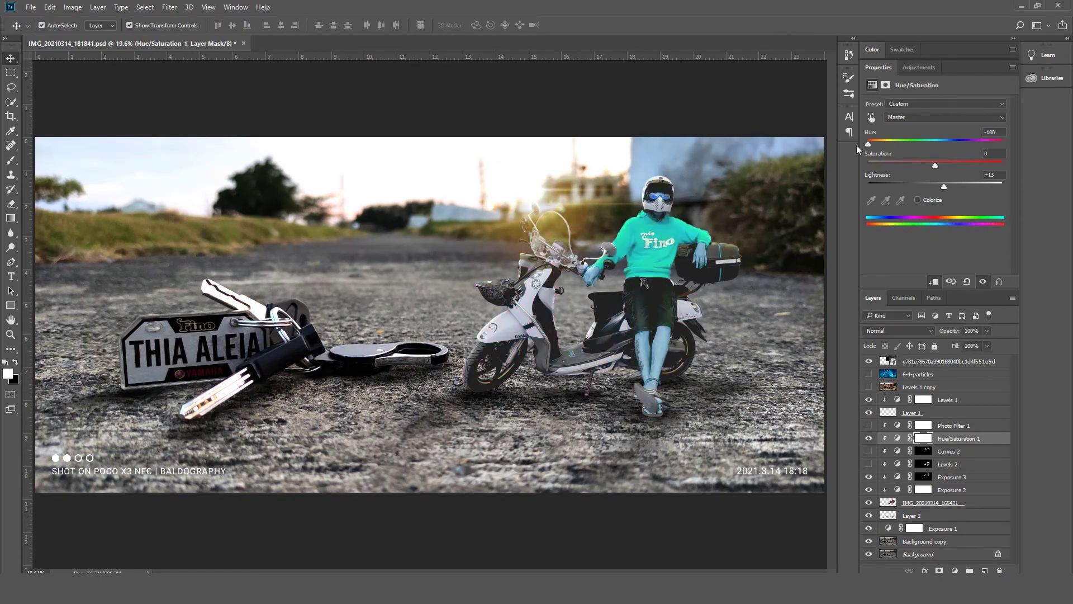
pyautogui.click(917, 199)
pyautogui.moveTo(902, 164); pyautogui.dragTo(995, 165)
pyautogui.moveTo(869, 144); pyautogui.dragTo(883, 144)
pyautogui.moveTo(935, 186)
pyautogui.mouseDown()
pyautogui.moveTo(958, 187)
pyautogui.moveTo(937, 186)
pyautogui.mouseUp()
pyautogui.doubleClick(973, 438)
pyautogui.press('Escape')
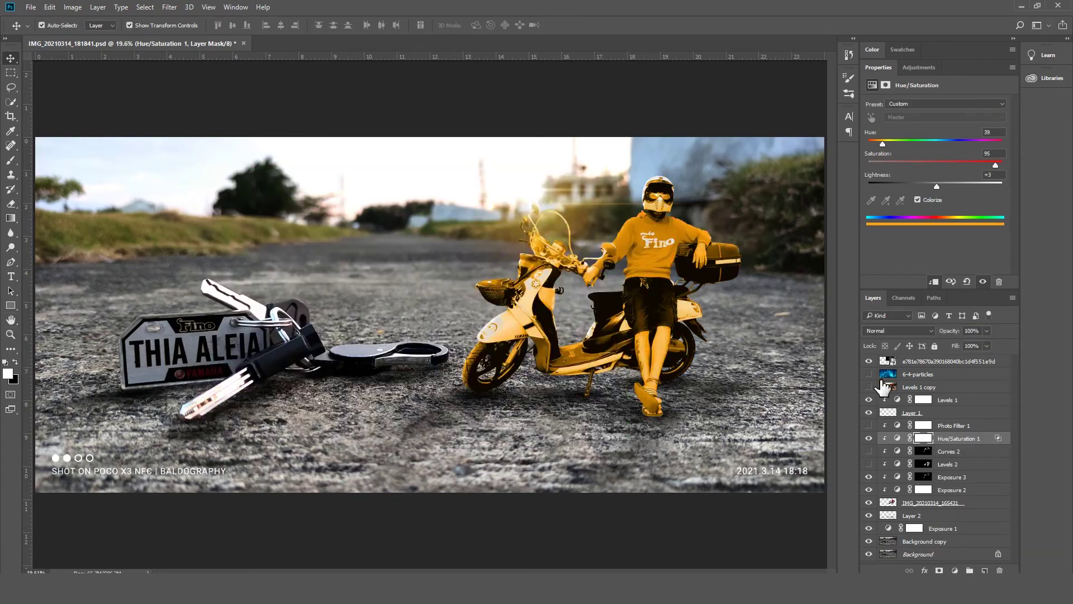
# Invert the Hue/Saturation 1 mask and paint the warm glow onto the rider's sunlit edges and the scooter mirror with a 150 px brush.
pyautogui.hotkey('ctrl', 'i')
pyautogui.press('b')
pyautogui.scroll(2, 701, 240)
pyautogui.click(48, 25)
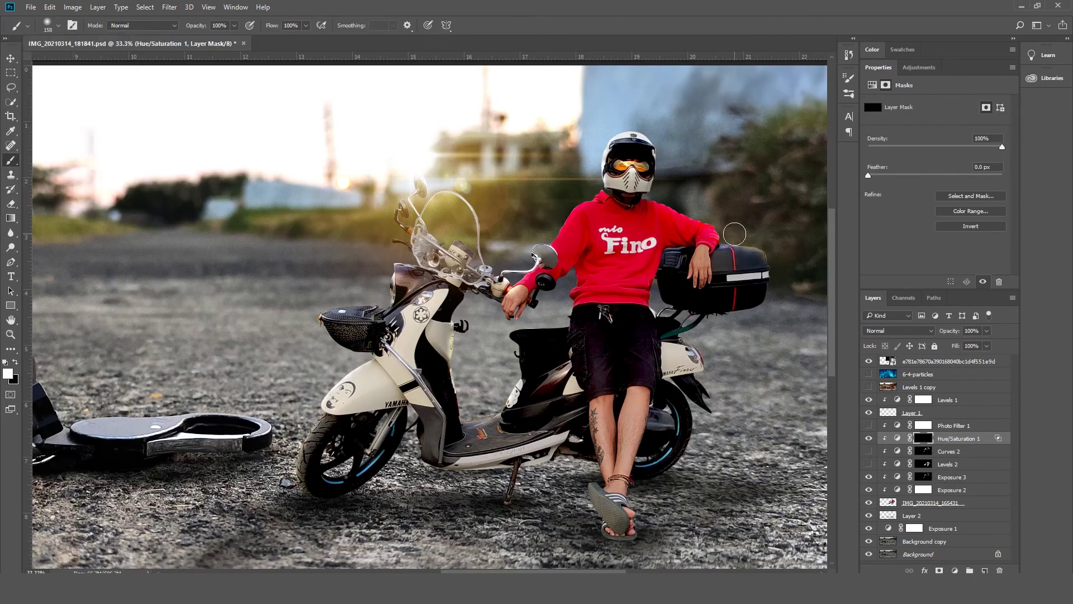
pyautogui.moveTo(565, 235)
pyautogui.mouseDown()
pyautogui.moveTo(601, 198)
pyautogui.moveTo(595, 216)
pyautogui.moveTo(565, 229)
pyautogui.mouseUp()
pyautogui.press('x')
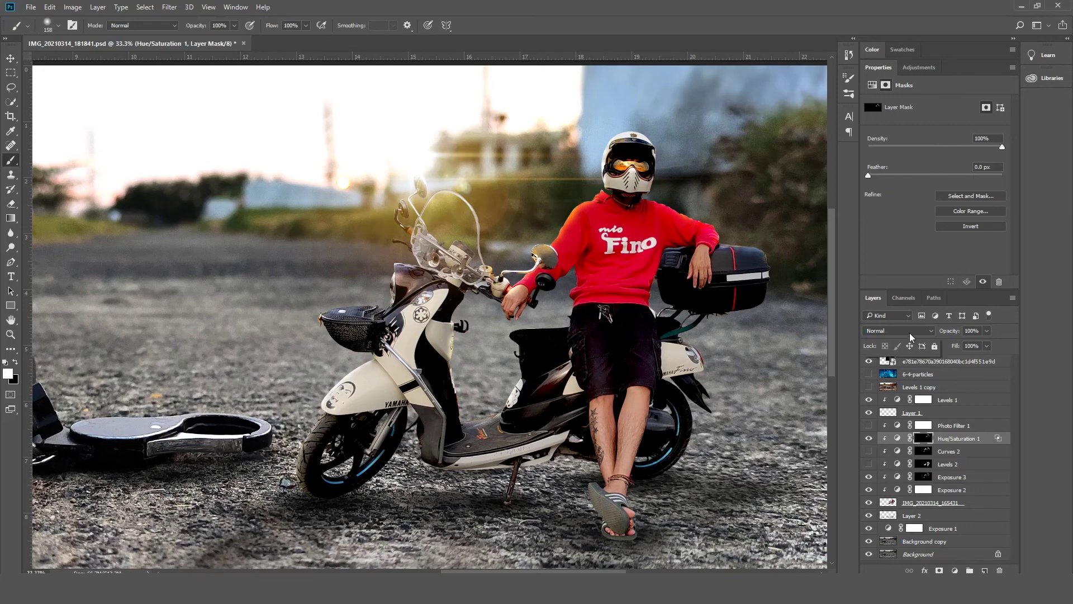
# Set Hue/Saturation 1 to Screen and paint its mask along the scooter's front basket and tyre.
pyautogui.hotkey('alt', 'shift', 's')
pyautogui.press('x')
pyautogui.moveTo(363, 309); pyautogui.dragTo(336, 309)
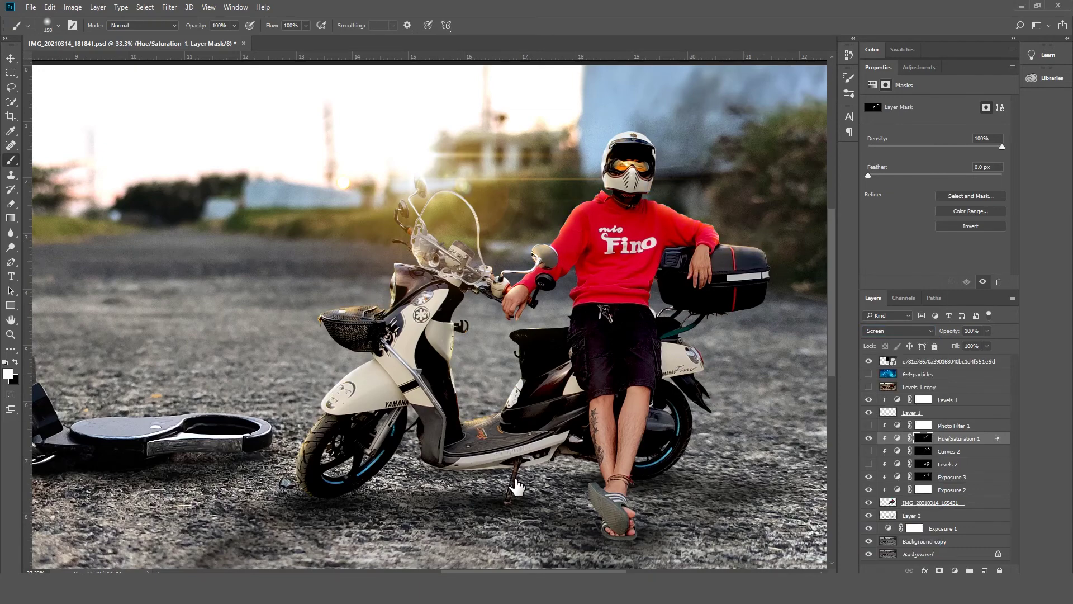
# Add a colorized Hue/Saturation layer above Background copy with hue 29, saturation 55, lightness +17, and invert its mask.
pyautogui.click(957, 542)
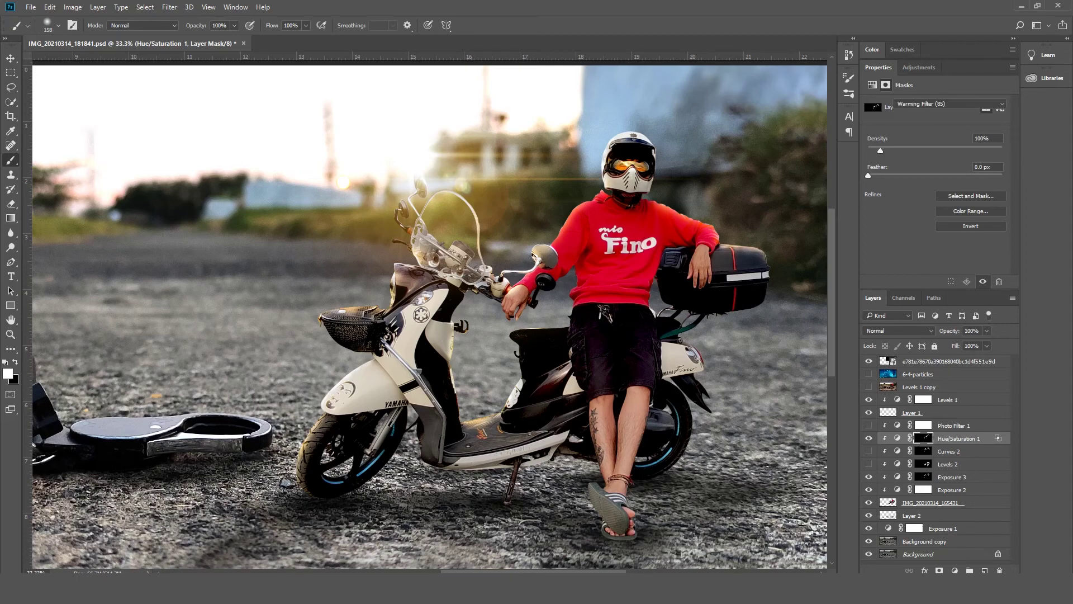
pyautogui.click(955, 570)
pyautogui.click(977, 441)
pyautogui.click(917, 199)
pyautogui.moveTo(902, 165)
pyautogui.mouseDown()
pyautogui.moveTo(974, 167)
pyautogui.moveTo(941, 165)
pyautogui.mouseUp()
pyautogui.moveTo(938, 186); pyautogui.dragTo(946, 186)
pyautogui.hotkey('ctrl', 'i')
# Paint the Hue/Saturation 2 mask along the upper rim of the black clip with an 80 px brush at 45% opacity.
pyautogui.scroll(-1, 939, 531)
pyautogui.click(848, 77)
pyautogui.click(234, 25)
pyautogui.click(204, 40)
pyautogui.moveTo(136, 409); pyautogui.dragTo(442, 469)
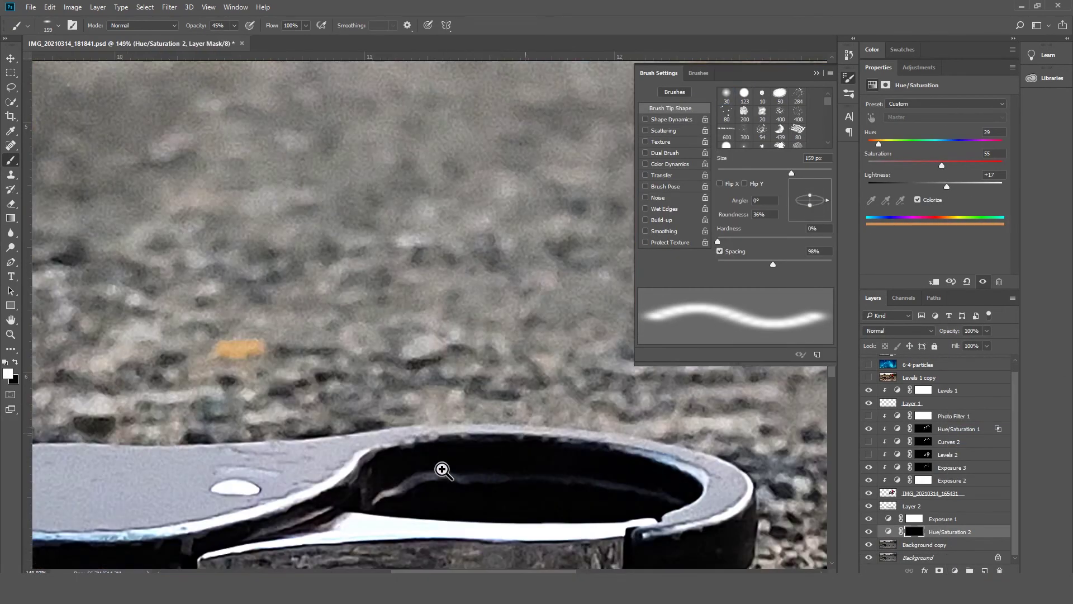
pyautogui.press('[')
pyautogui.press('[')
pyautogui.press('[')
pyautogui.press('[')
pyautogui.press('[')
pyautogui.moveTo(492, 431)
pyautogui.mouseDown()
pyautogui.moveTo(554, 427)
pyautogui.moveTo(431, 443)
pyautogui.moveTo(738, 473)
pyautogui.mouseUp()
# Paint the same warm highlight along the top edge of the black key head behind the key ring.
pyautogui.hotkey('ctrl', '-')
pyautogui.hotkey('ctrl', '-')
pyautogui.hotkey('ctrl', '-')
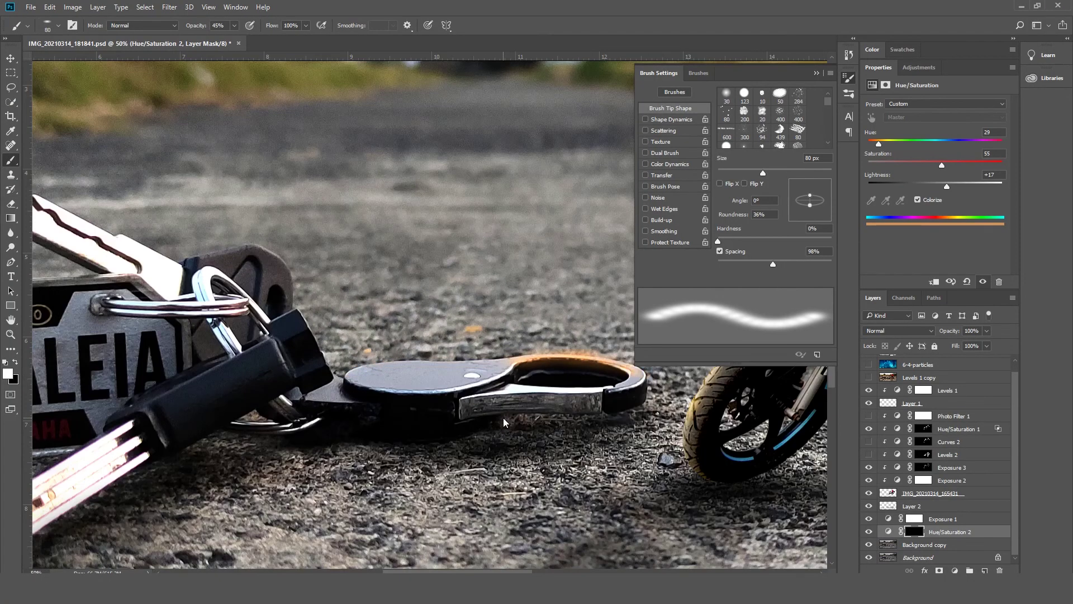
pyautogui.moveTo(405, 361); pyautogui.dragTo(668, 437)
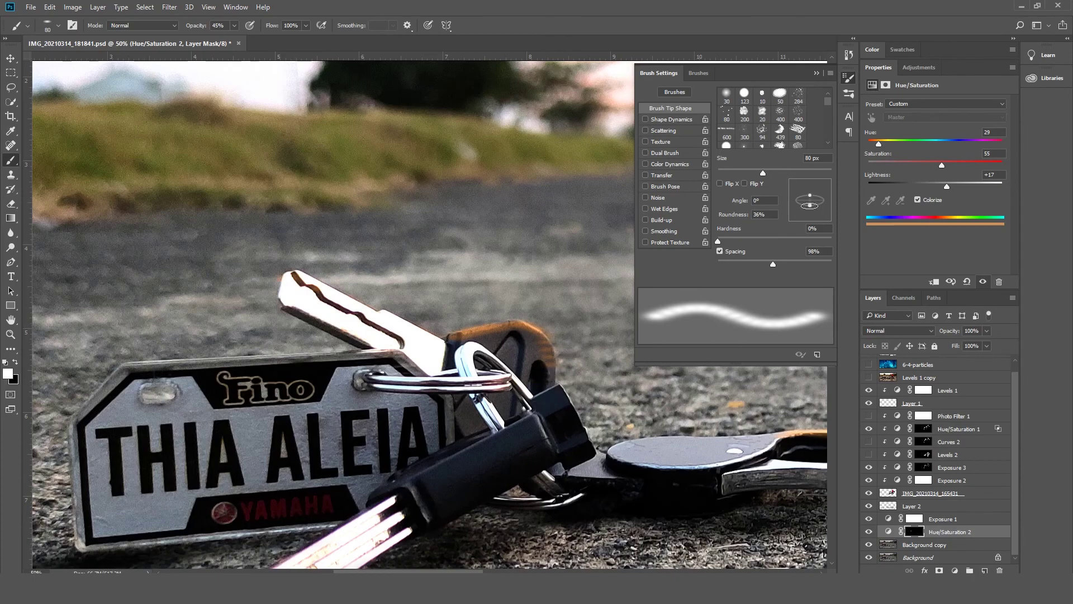